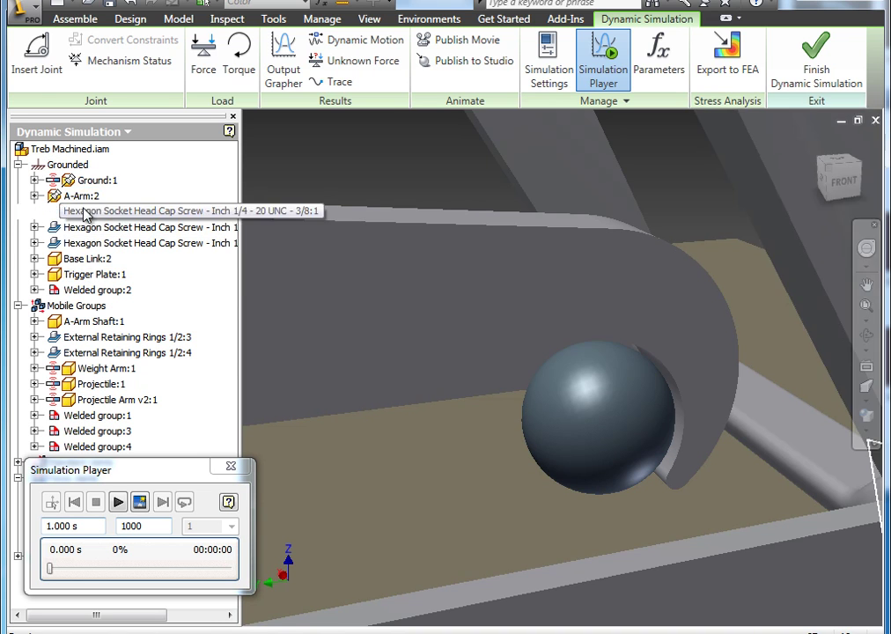
- Open the Output Grapher and clear the previous simulation results
left_click(99, 384)
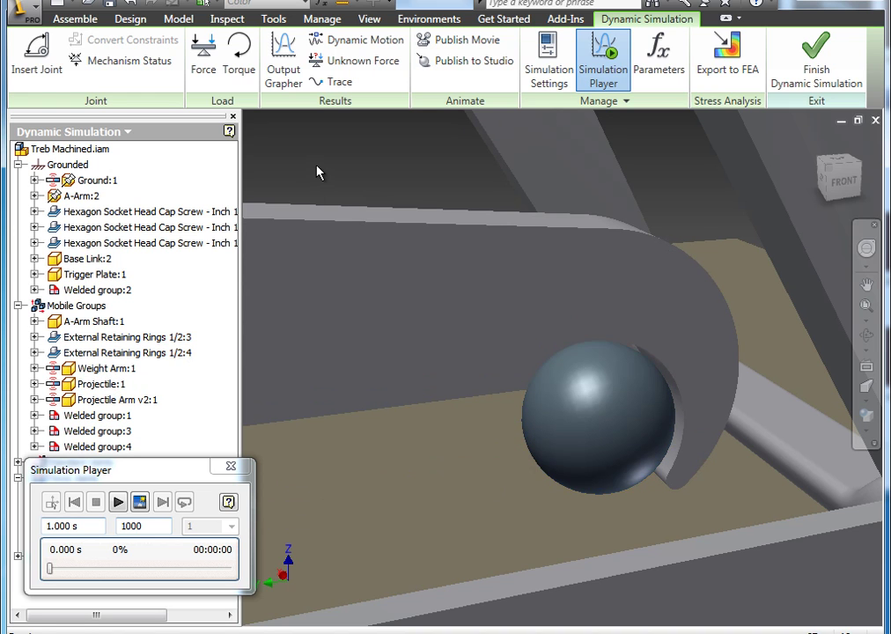
left_click(259, 76)
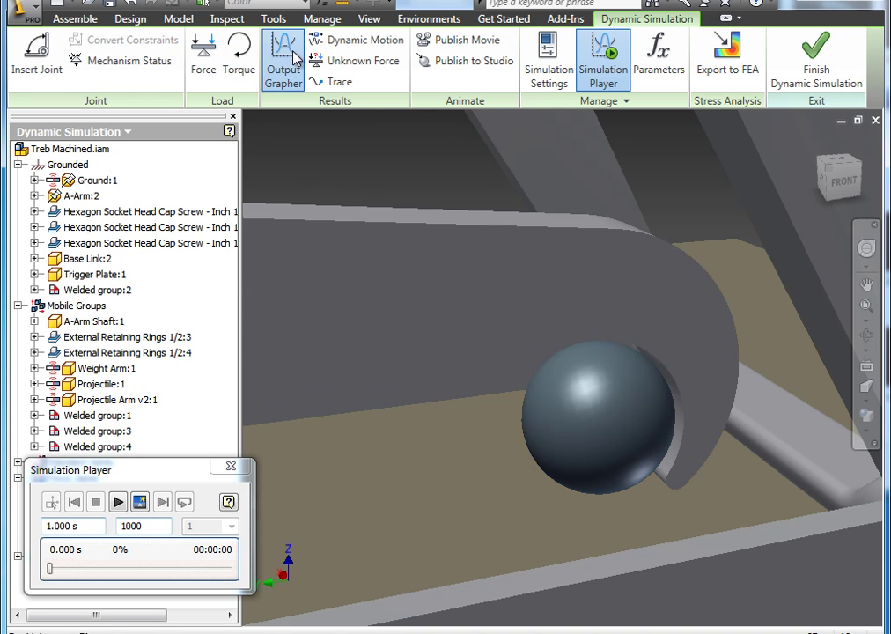
left_click(283, 66)
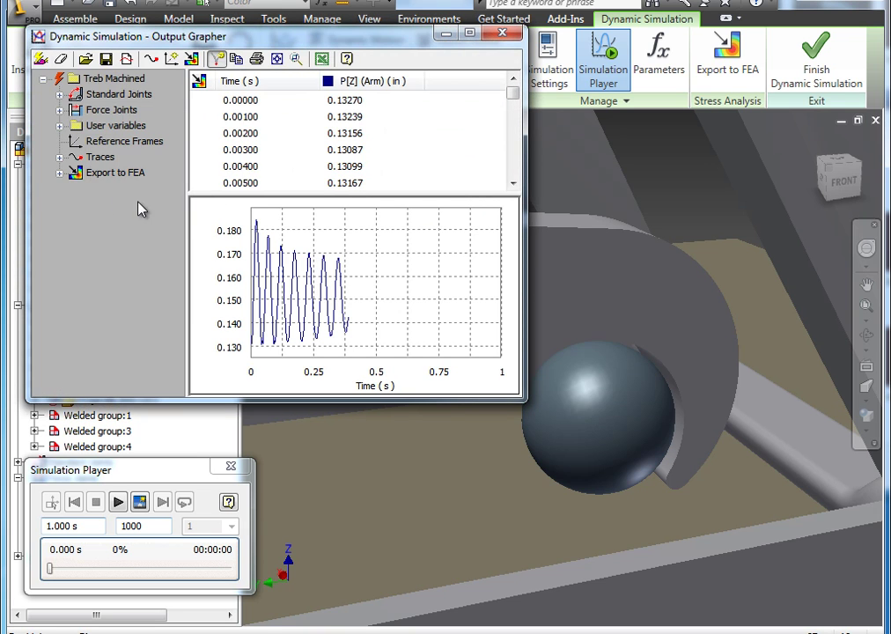
left_click(44, 60)
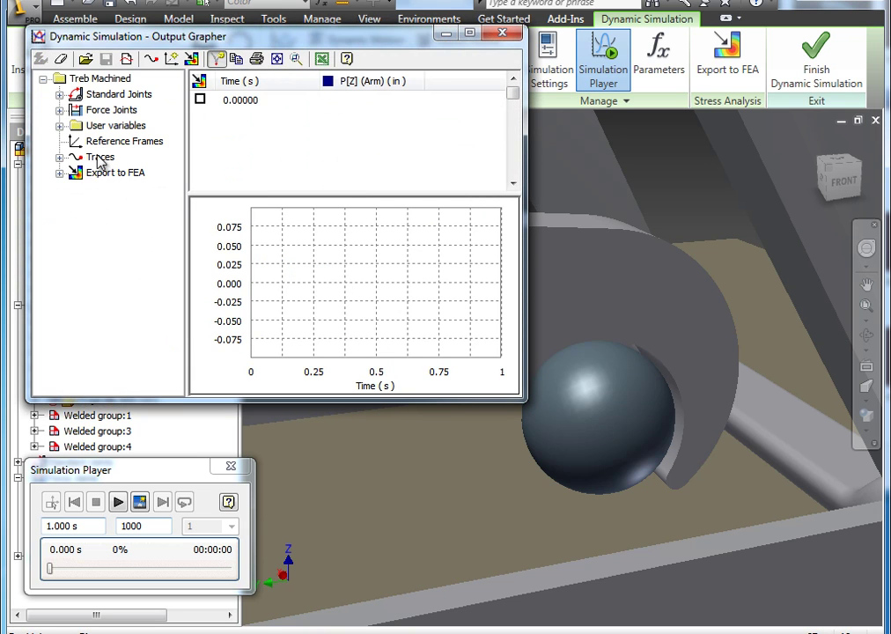
- Add a light green trajectory trace with the projectile ball as its origin
right_click(109, 158)
left_click(124, 167)
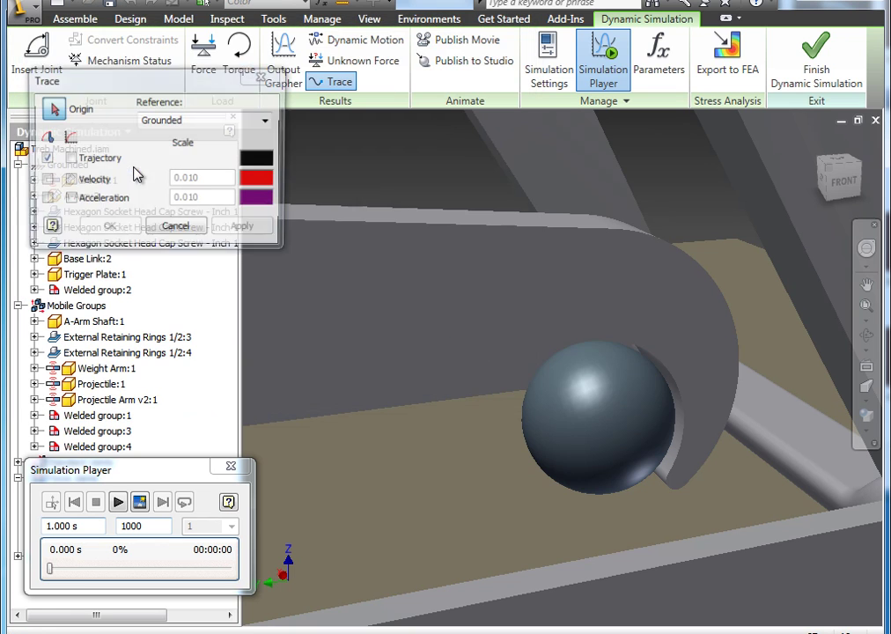
left_click(70, 161)
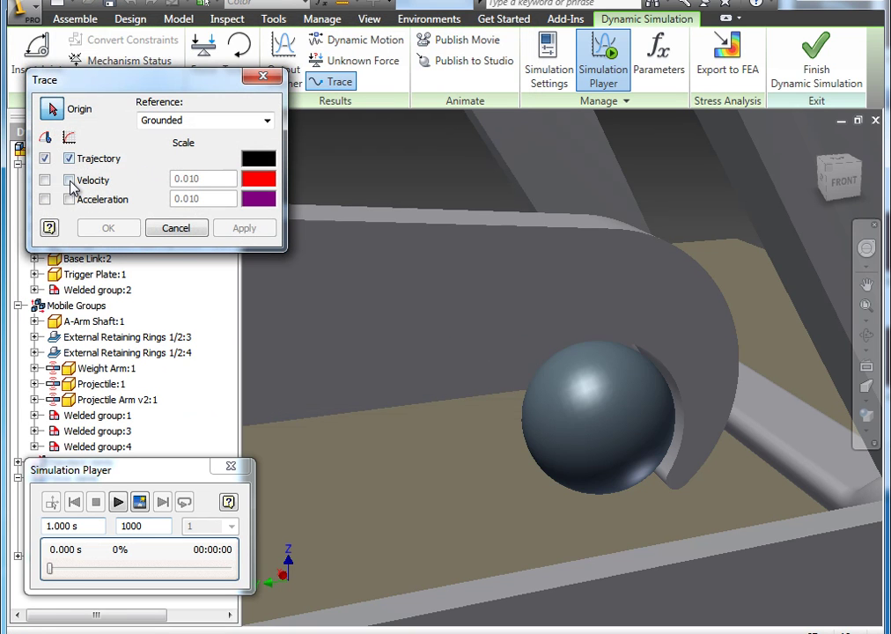
left_click(258, 161)
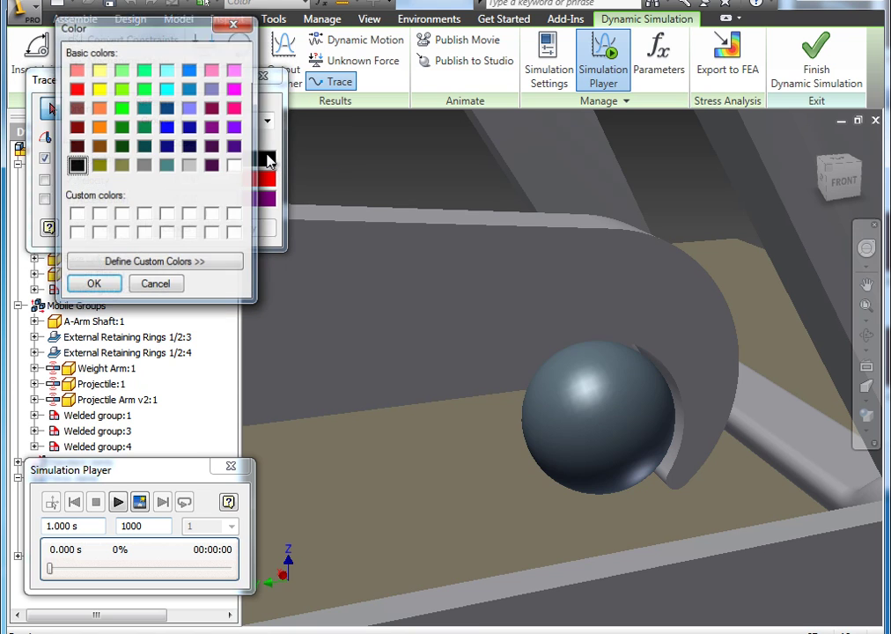
left_click(122, 89)
left_click(79, 287)
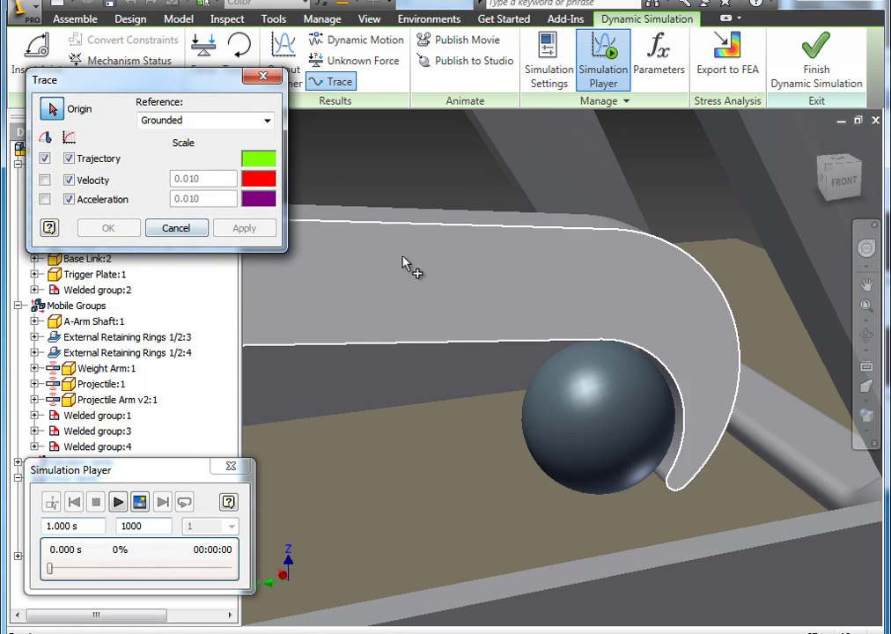
left_click(594, 416)
left_click(246, 229)
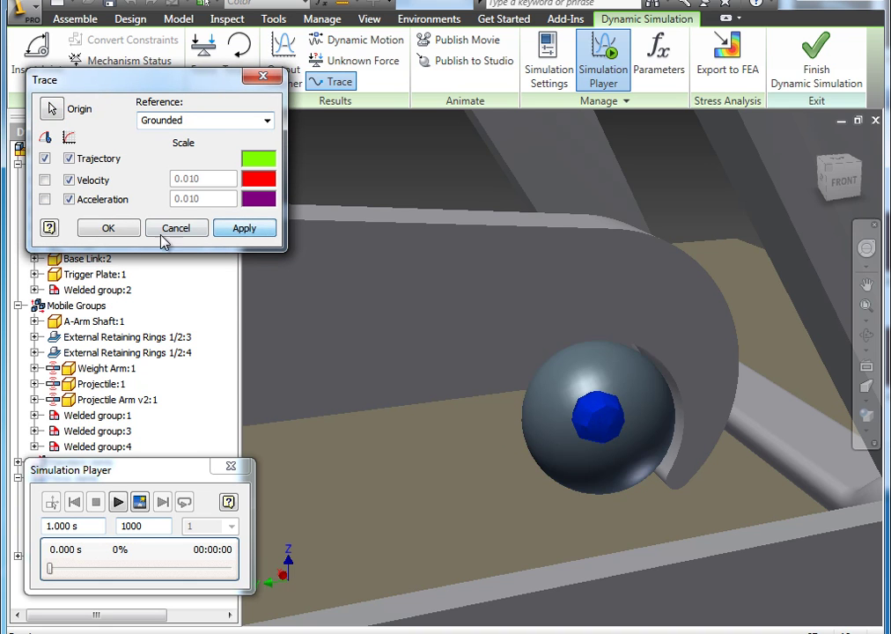
left_click(175, 228)
- Plot Trace:1's P[Z] position, switch the model to the front view, and close the grapher
left_click(59, 156)
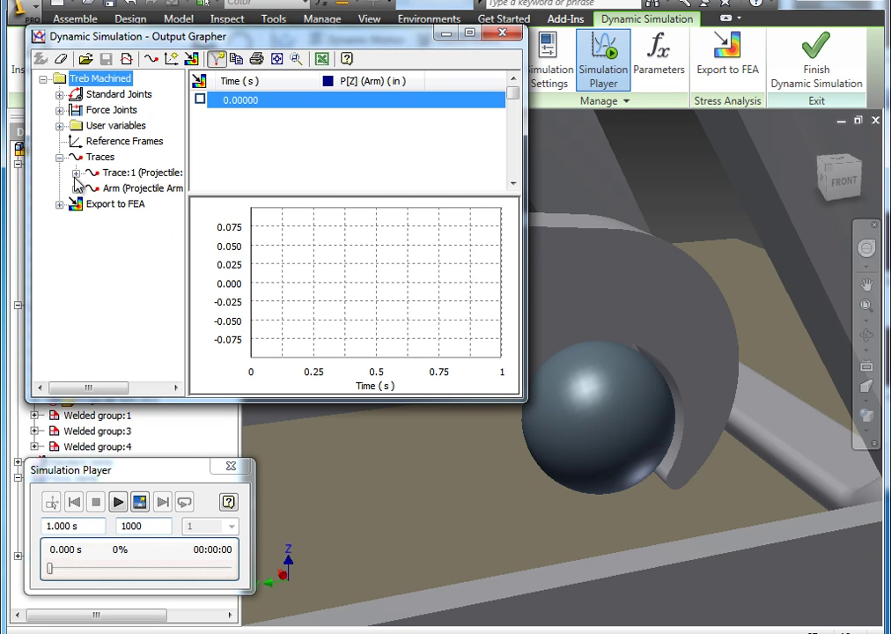
left_click(75, 173)
left_click(93, 188)
left_click(125, 251)
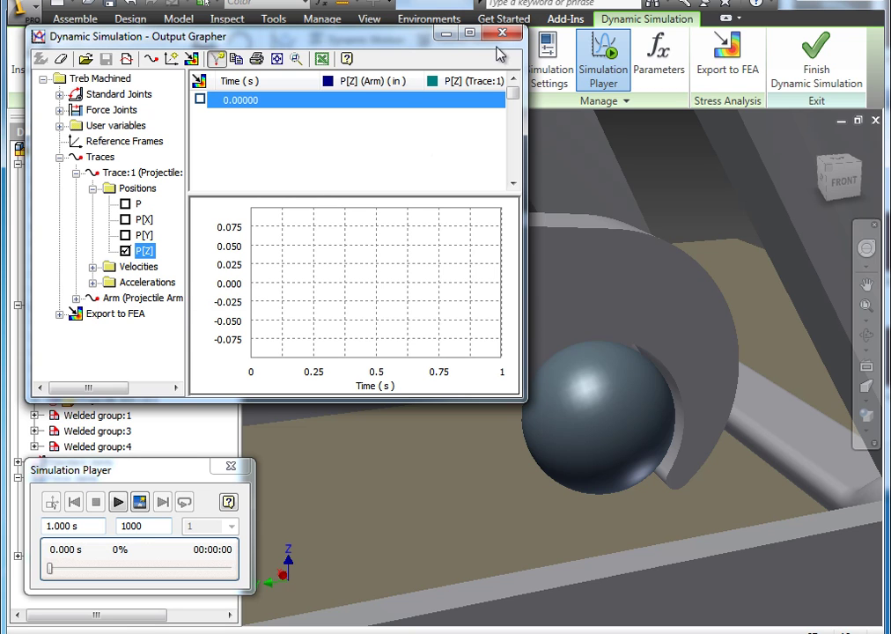
left_click(845, 186)
left_click(502, 33)
- Play the catapult simulation while panning and zooming to follow the projectile's green trajectory
middle_click_drag(539, 289, 543, 321)
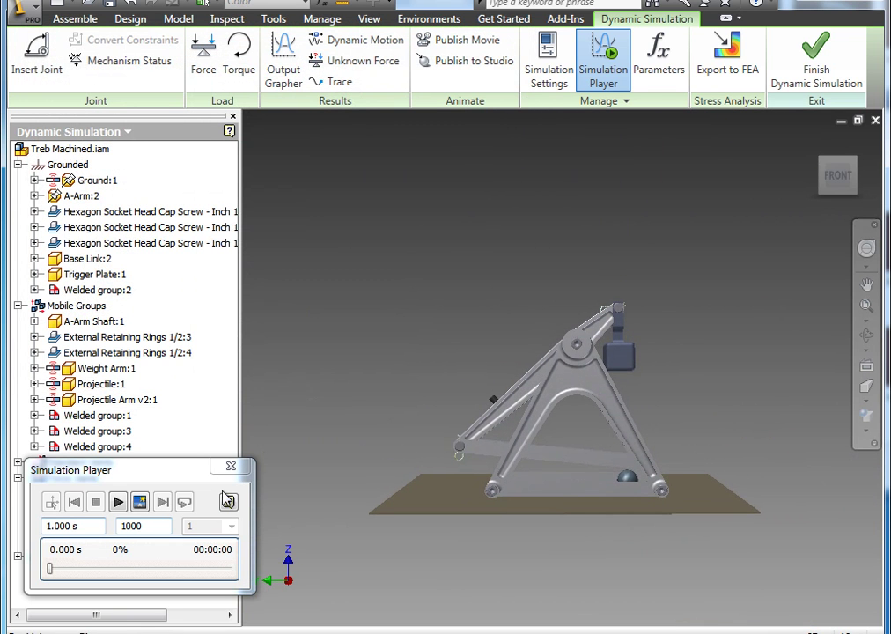
left_click(120, 503)
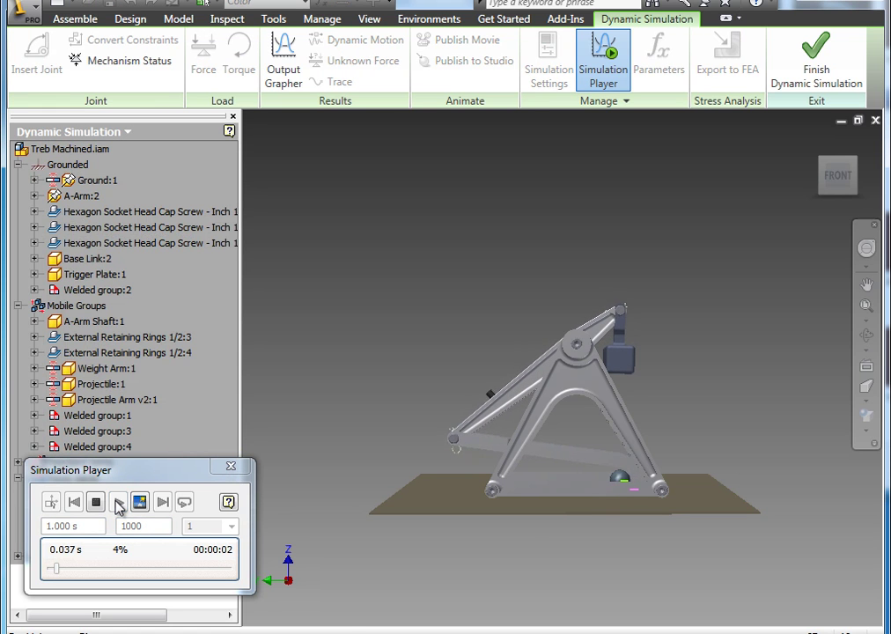
middle_click_drag(568, 600, 624, 582)
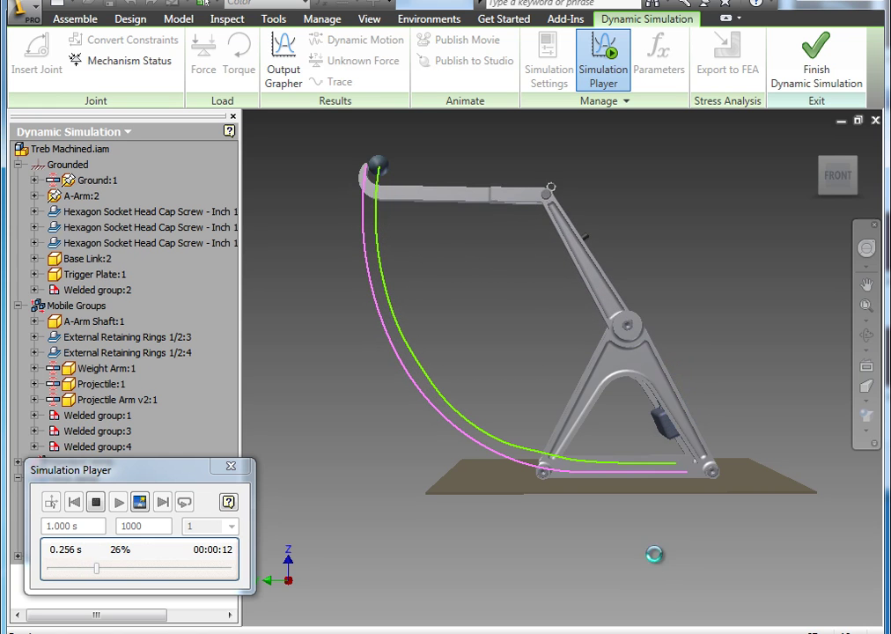
scroll(622, 616, "down", 3)
middle_click_drag(757, 502, 702, 515)
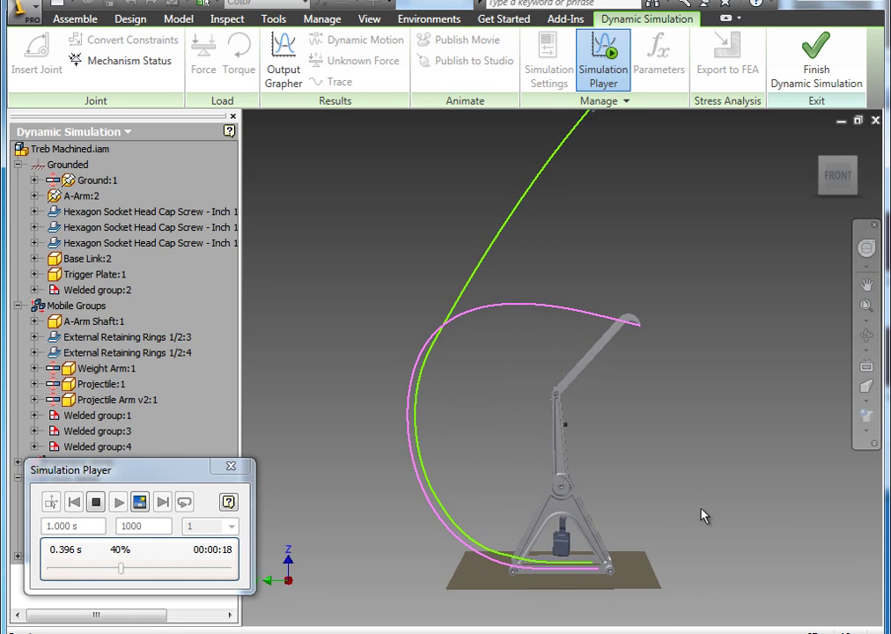
scroll(703, 513, "down", 3)
middle_click_drag(720, 507, 577, 522)
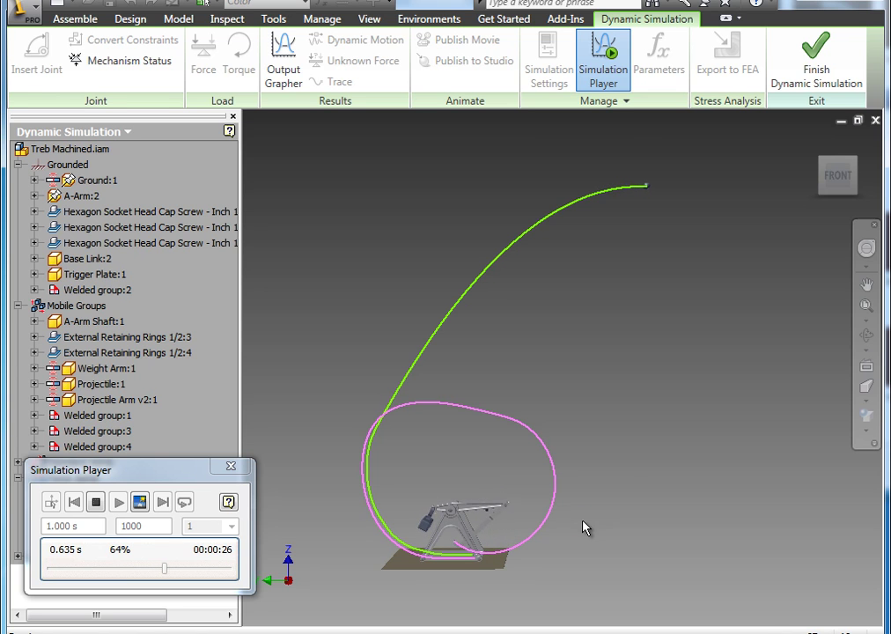
- Show the Arm and Trace:1 P[Z] curves in the Output Grapher after the 1.000 s run
left_click(284, 63)
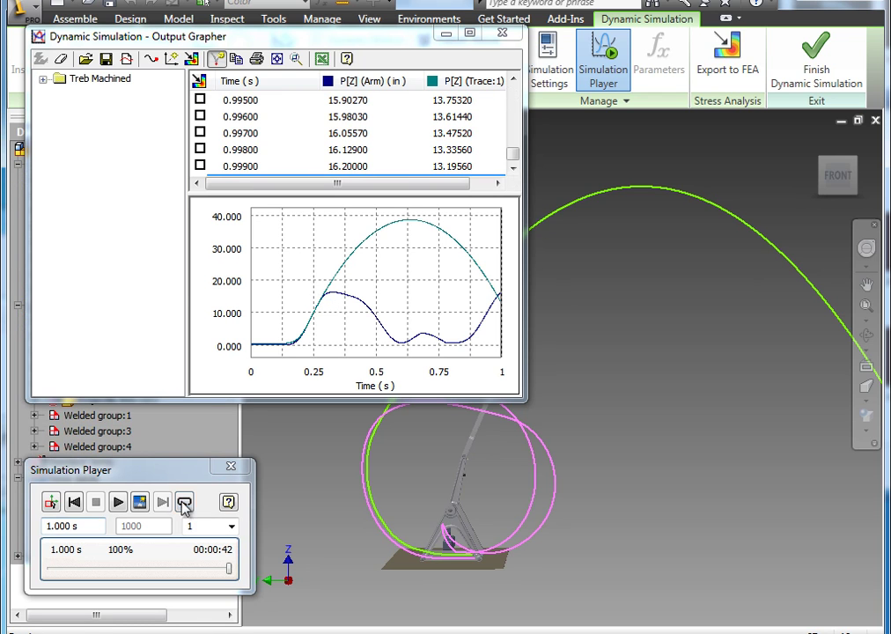
- Rewind the simulation, enlarge the catapult in view, and replay the launch from zero
left_click(74, 503)
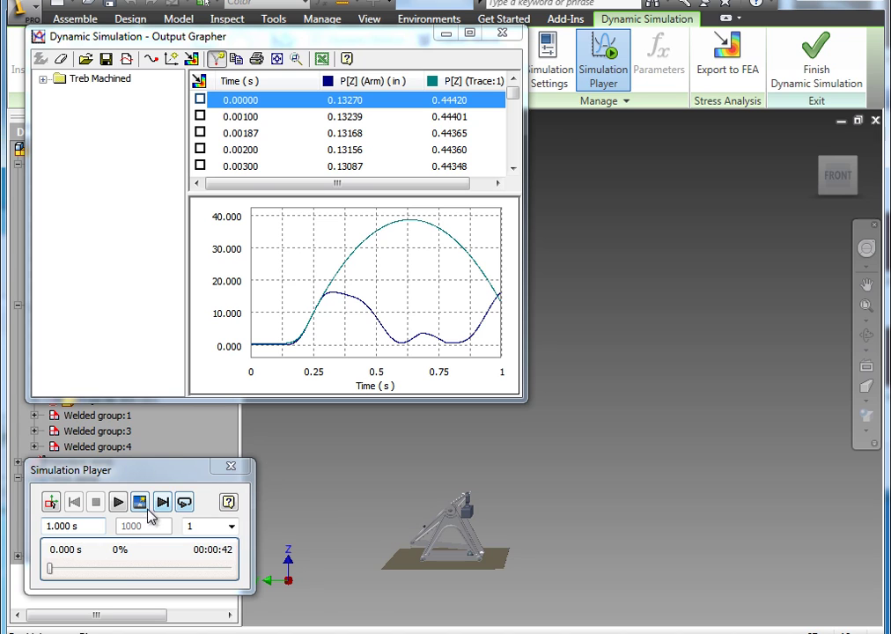
middle_click_drag(463, 501, 716, 454)
scroll(702, 463, "up", 5)
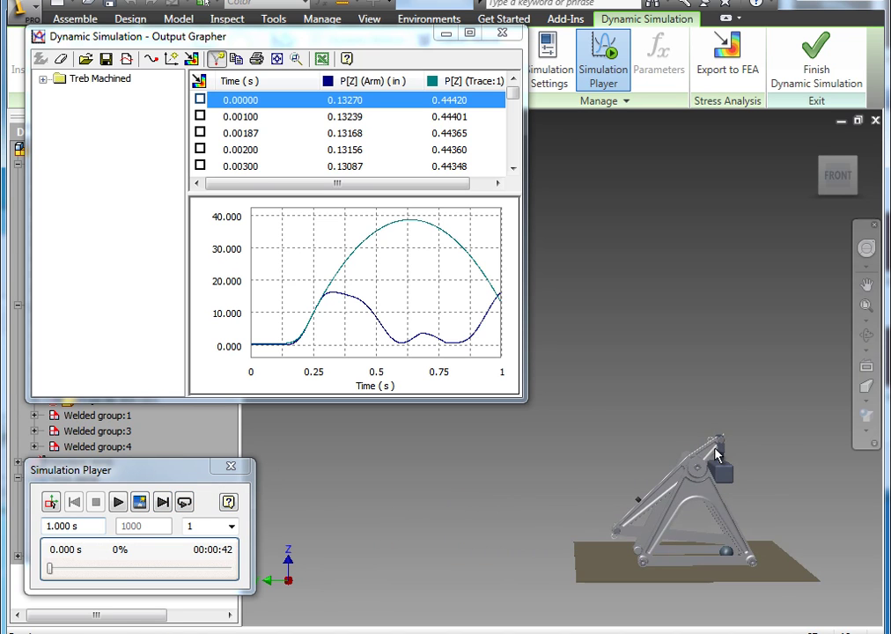
left_click(119, 503)
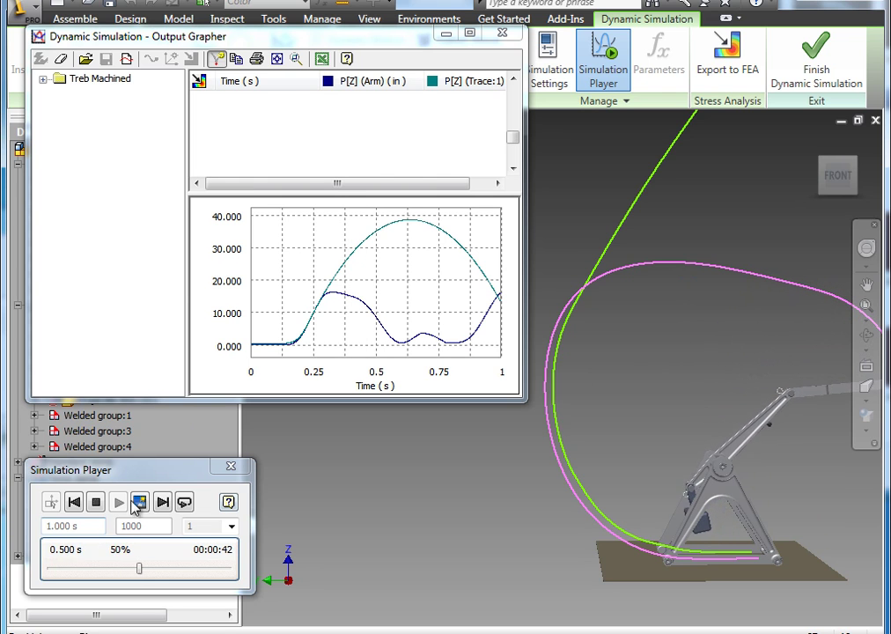
- Stop playback and use Search Max on the P[Z] (Trace:1) column, finding 38.62460 at 0.636 s
left_click(96, 503)
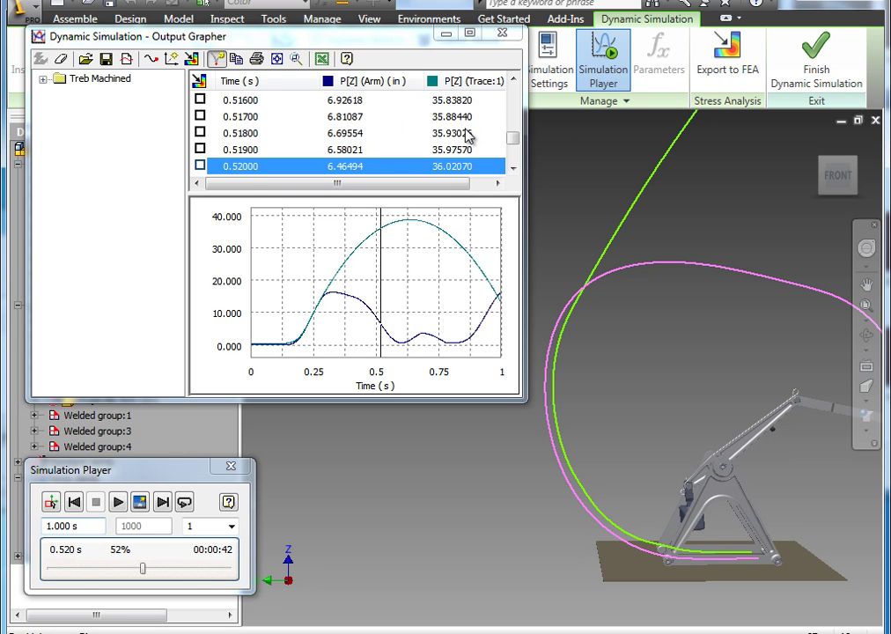
right_click(441, 87)
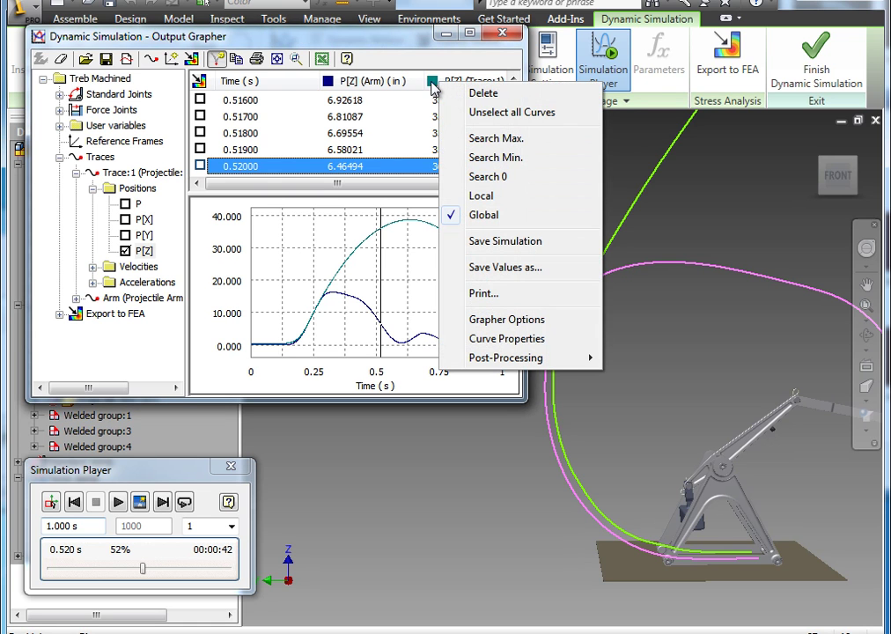
left_click(395, 58)
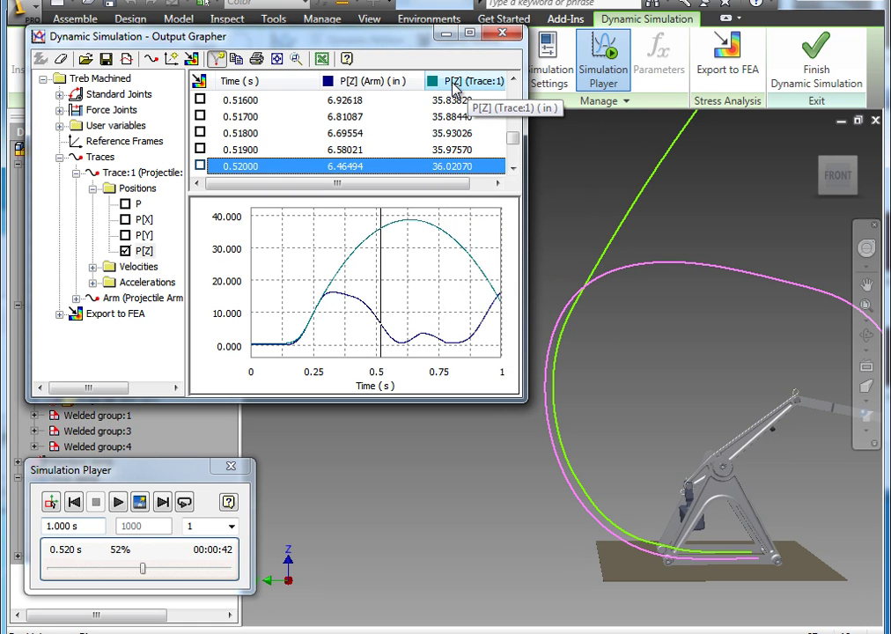
right_click(464, 91)
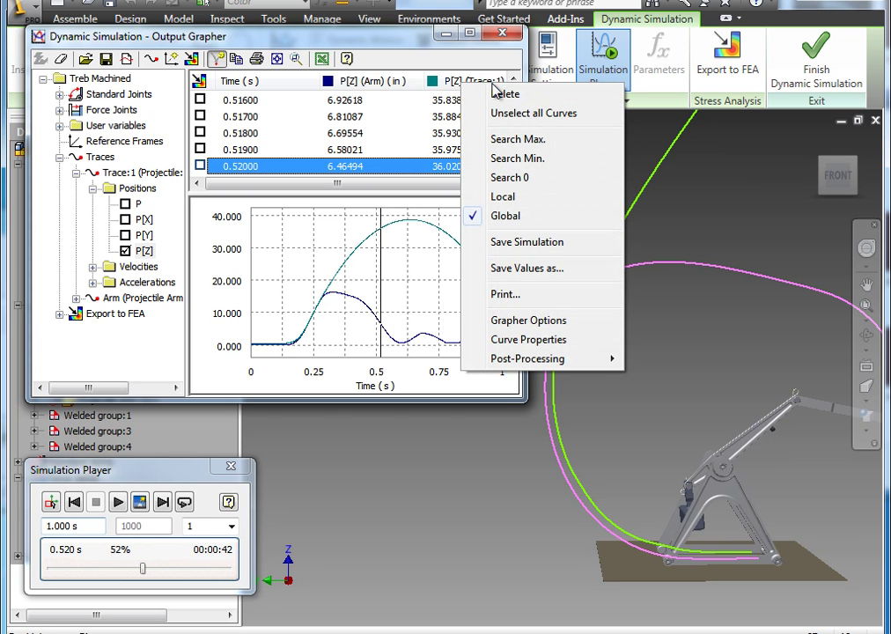
left_click(517, 139)
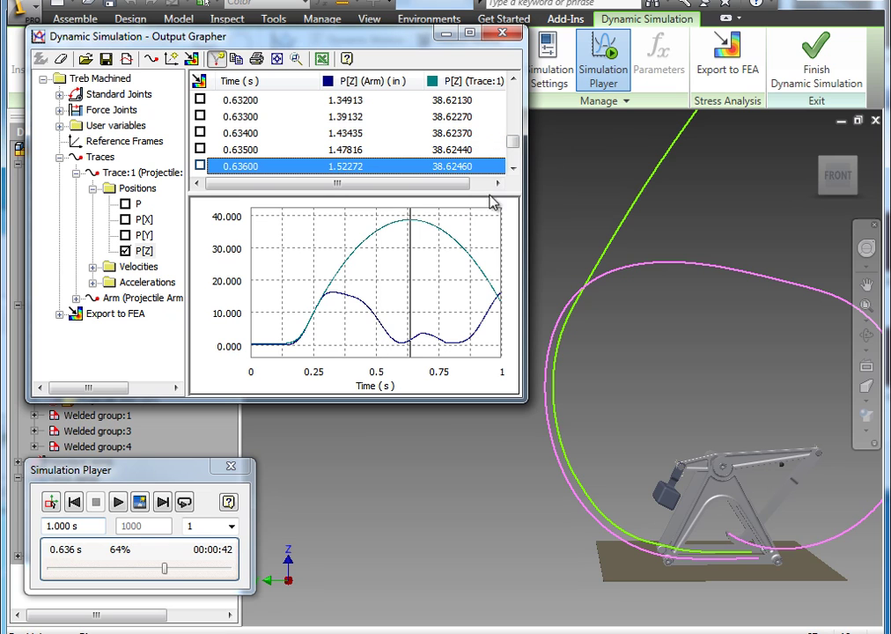
scroll(551, 442, "down", 3)
scroll(547, 440, "up", 3)
scroll(631, 386, "up", 2)
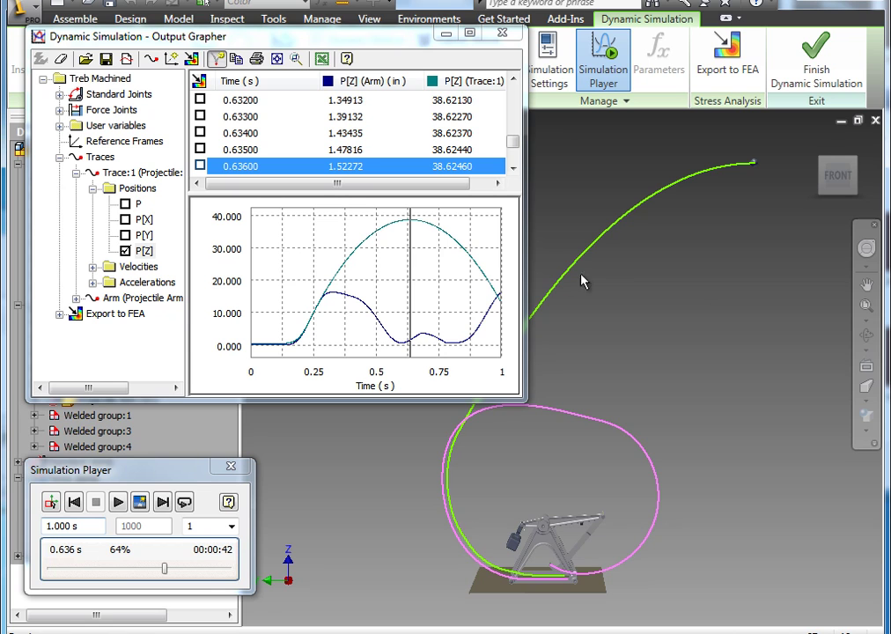
right_click(449, 87)
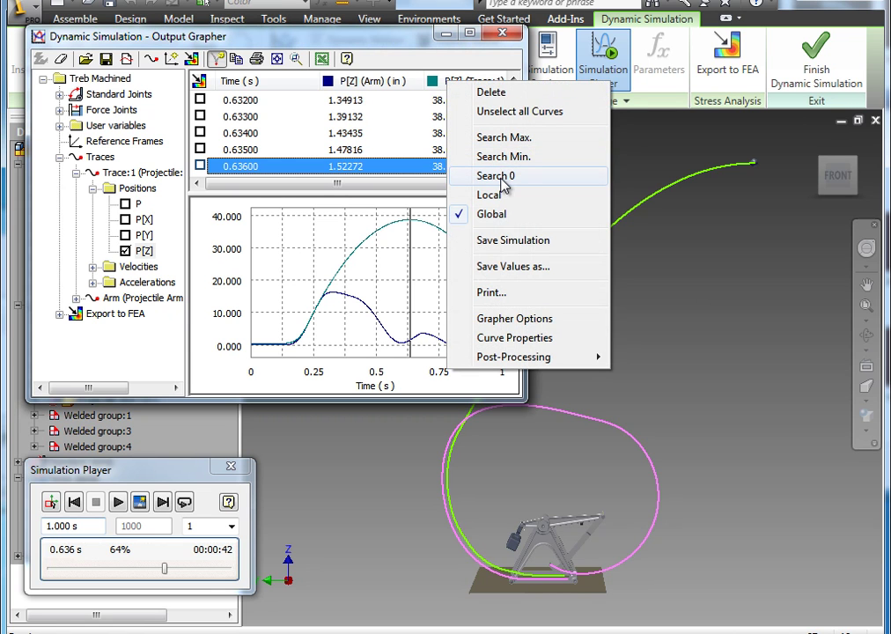
left_click(653, 275)
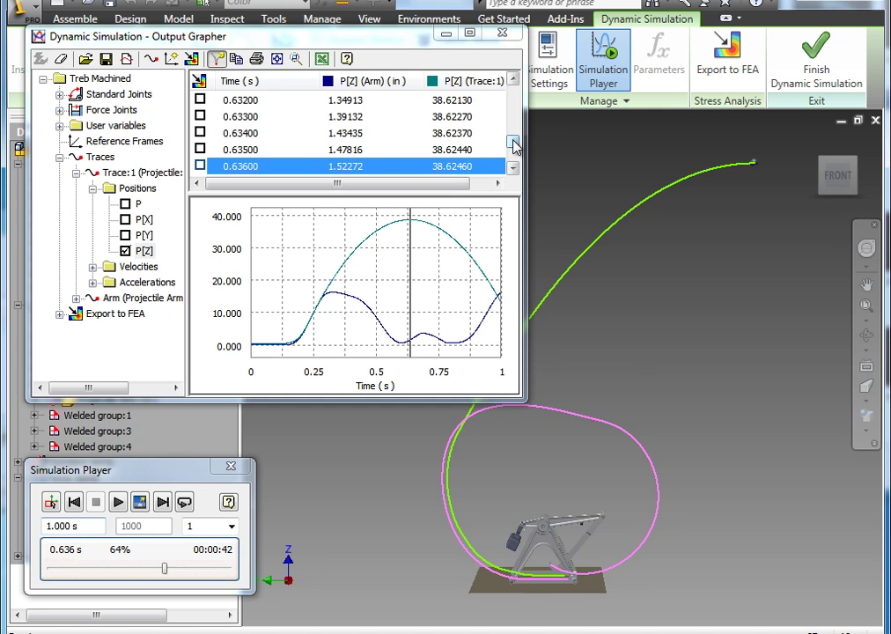
left_click(515, 172)
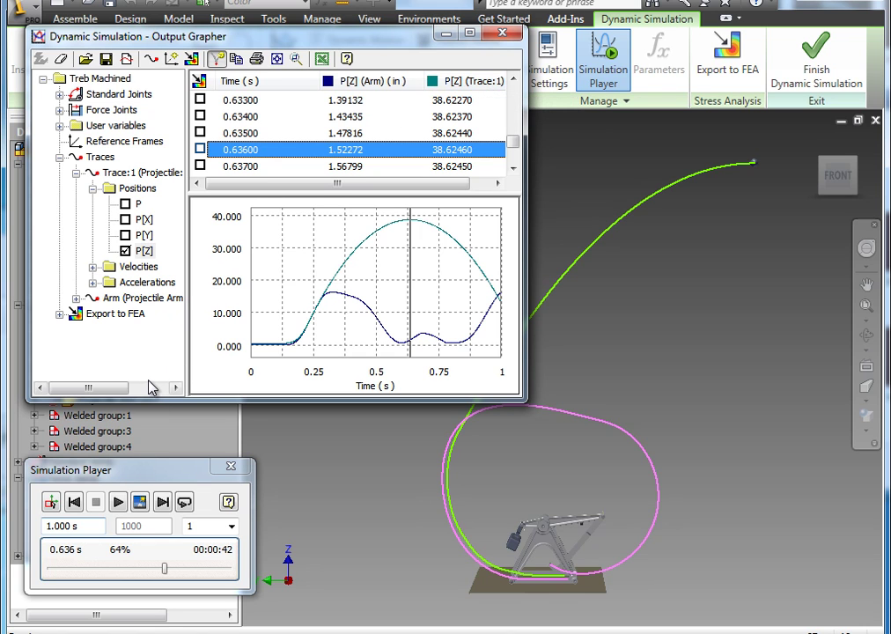
- Close the grapher, reset the replay to 0 s, zoom in, and start Export to FEA
left_click(505, 35)
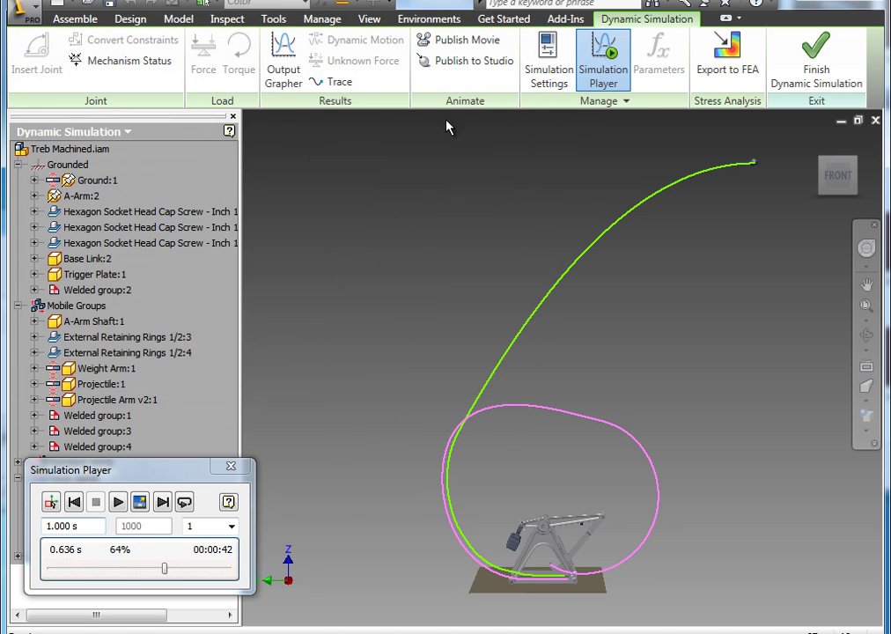
left_click(51, 502)
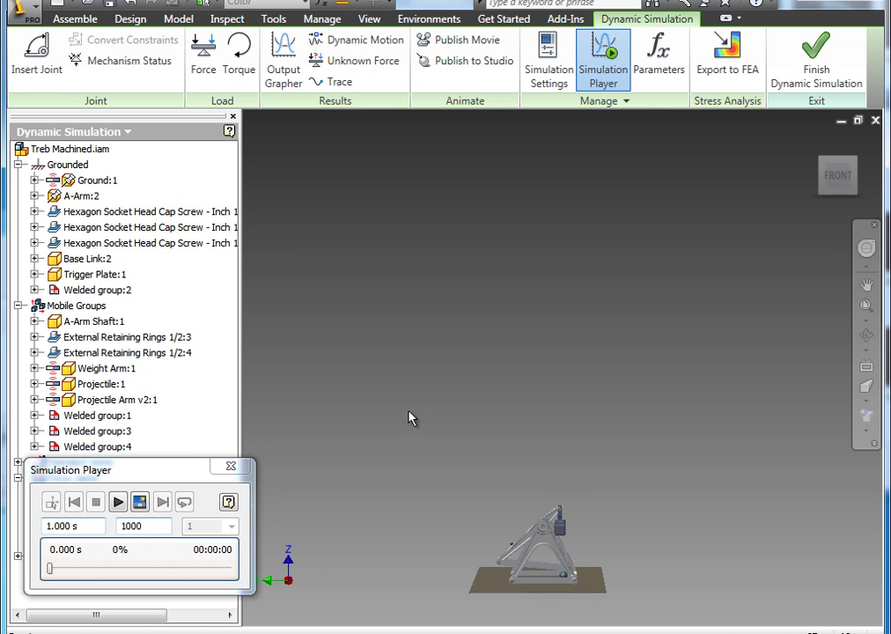
middle_click_drag(491, 443, 502, 368)
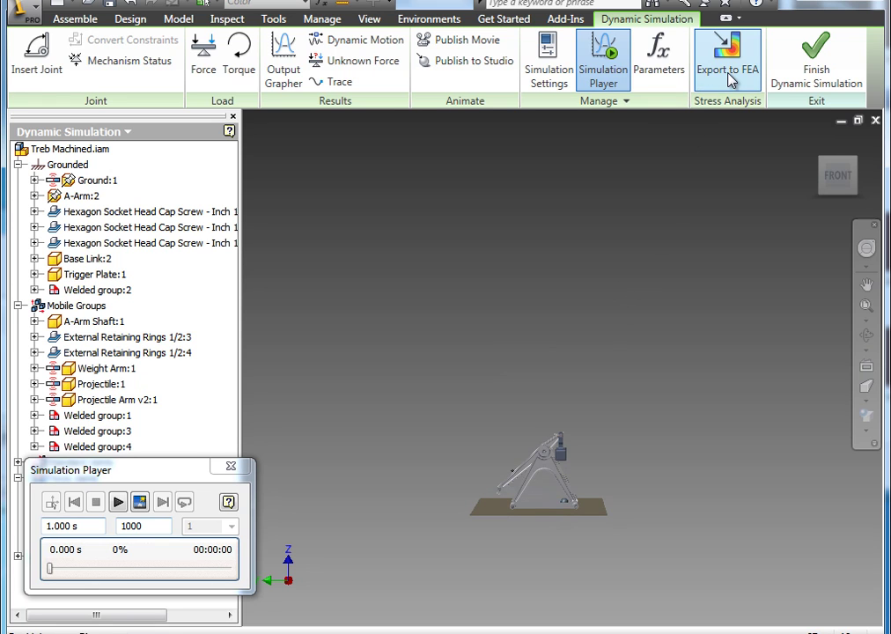
scroll(517, 333, "up", 4)
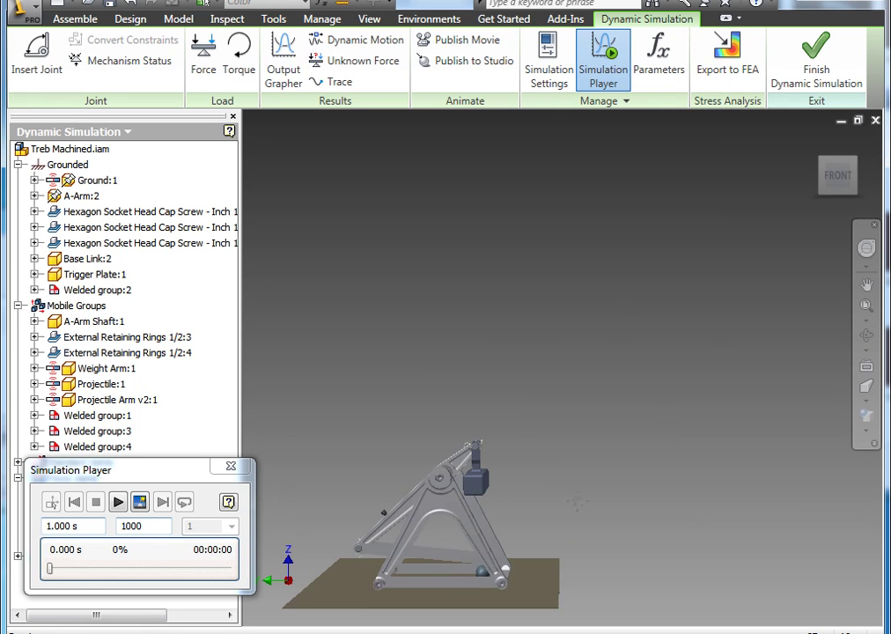
scroll(672, 364, "up", 5)
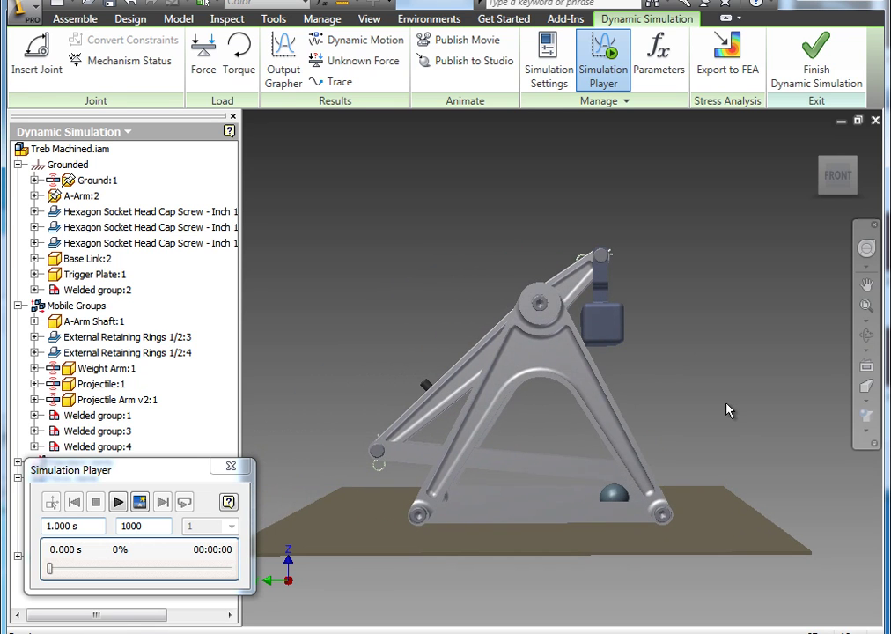
left_click(729, 67)
left_click_drag(103, 55, 141, 58)
- Export the Treb Arm to FEA and frame the whole arm in view
left_click(473, 368)
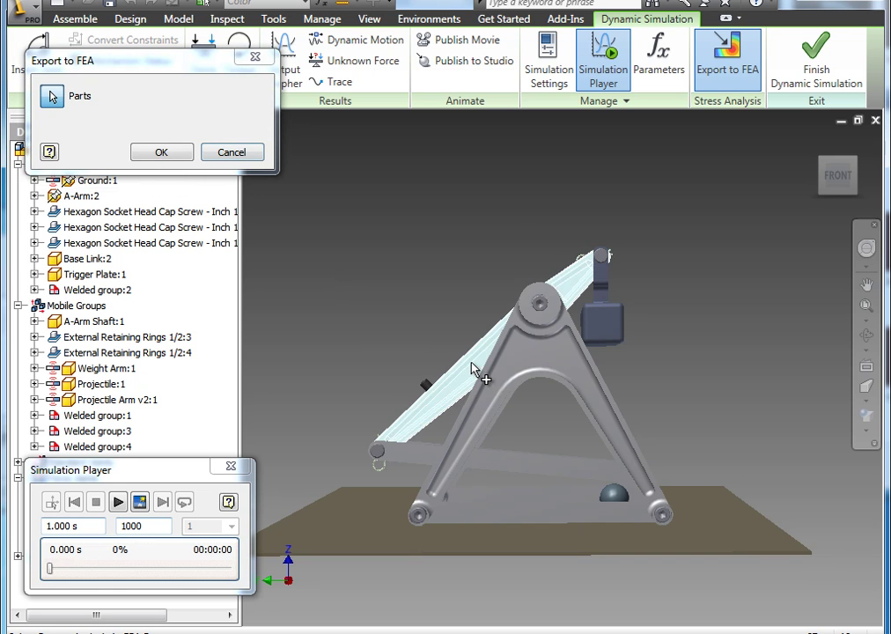
left_click(173, 156)
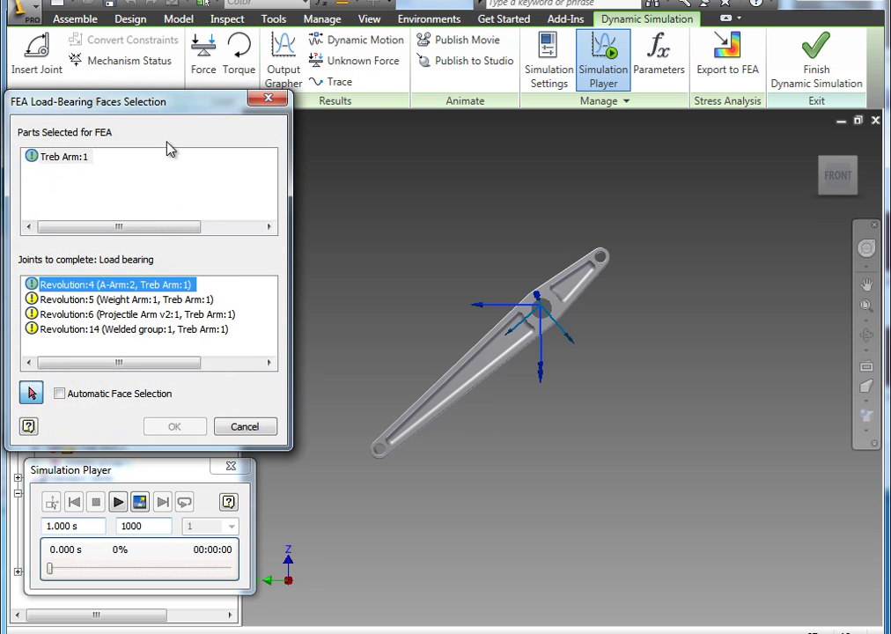
left_click_drag(154, 106, 193, 42)
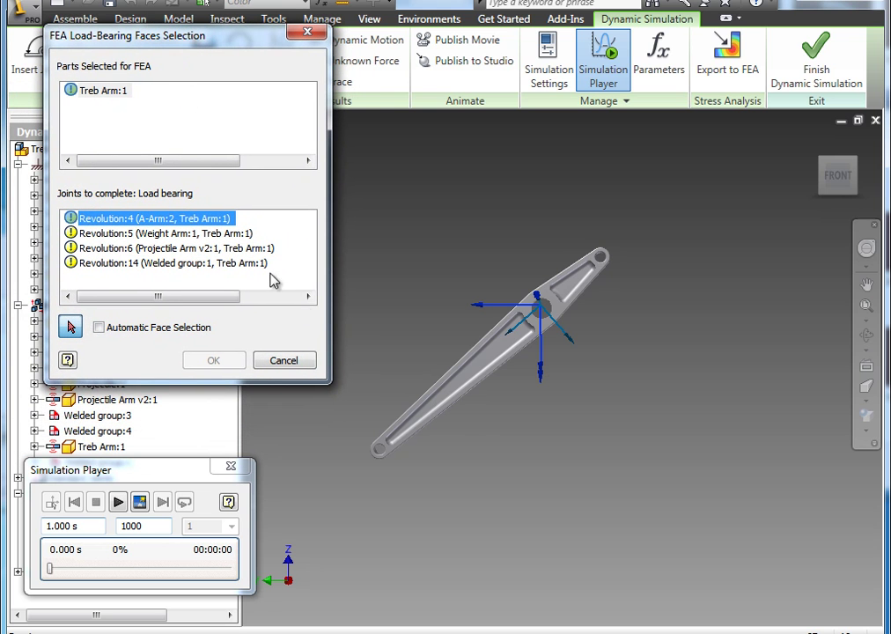
left_click(814, 141)
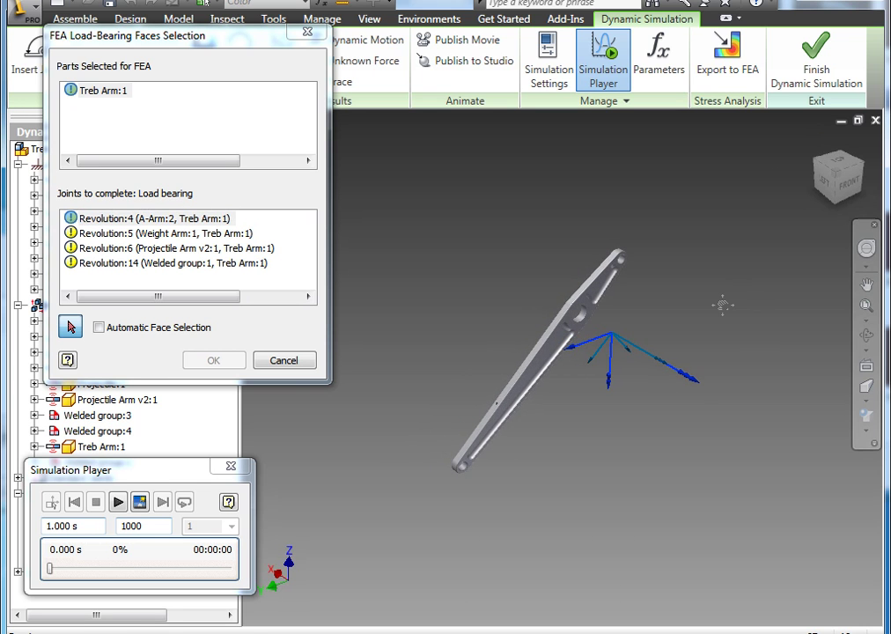
scroll(722, 305, "down", 5)
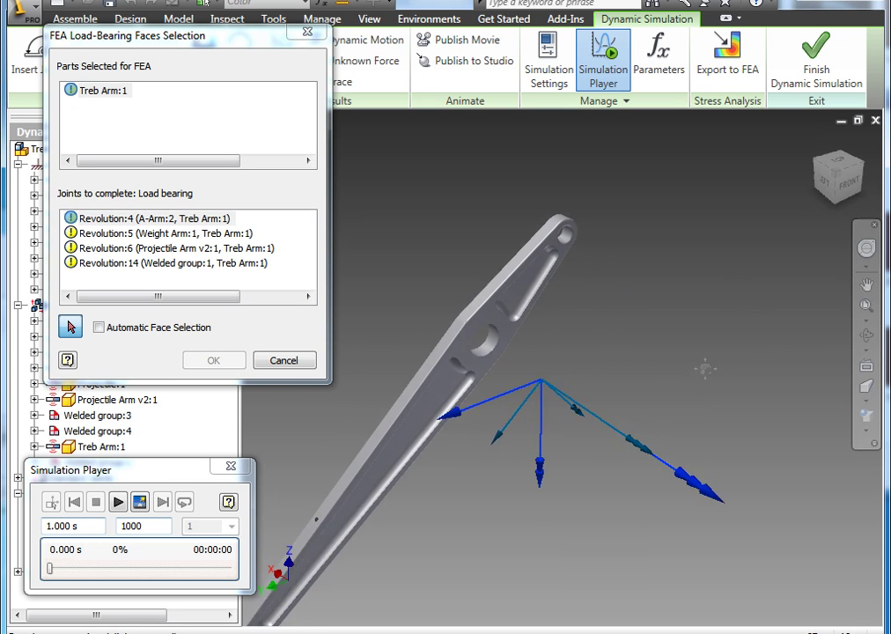
middle_click_drag(722, 365, 816, 313)
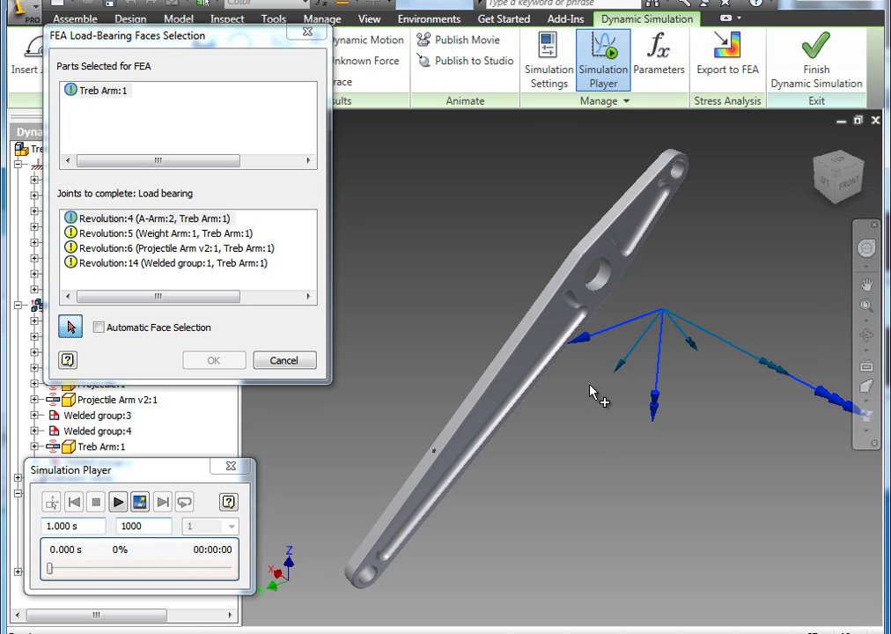
- Assign the centre, upper-end, lower-end and pin hole faces to Revolution:4, 5, 6 and 14
left_click(106, 219)
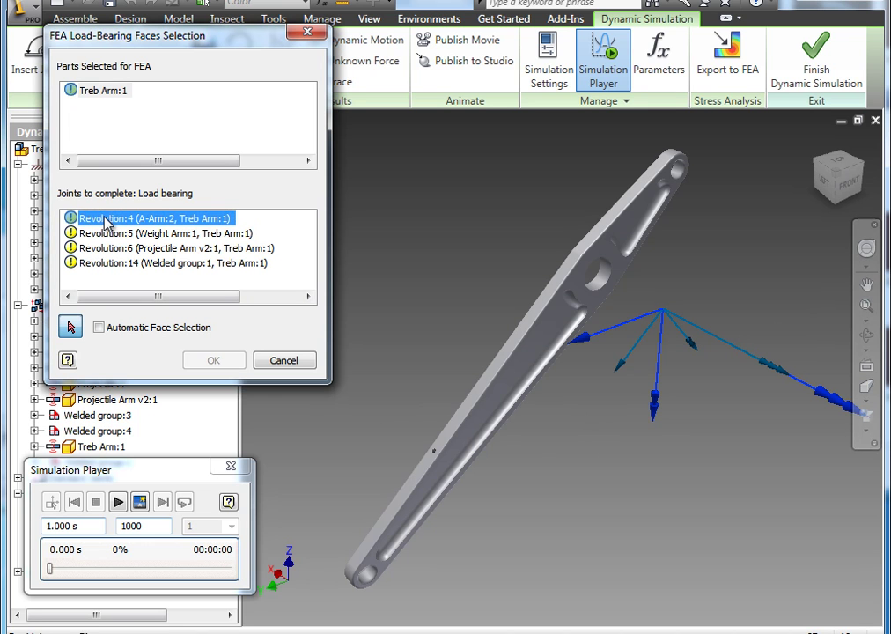
left_click(604, 280)
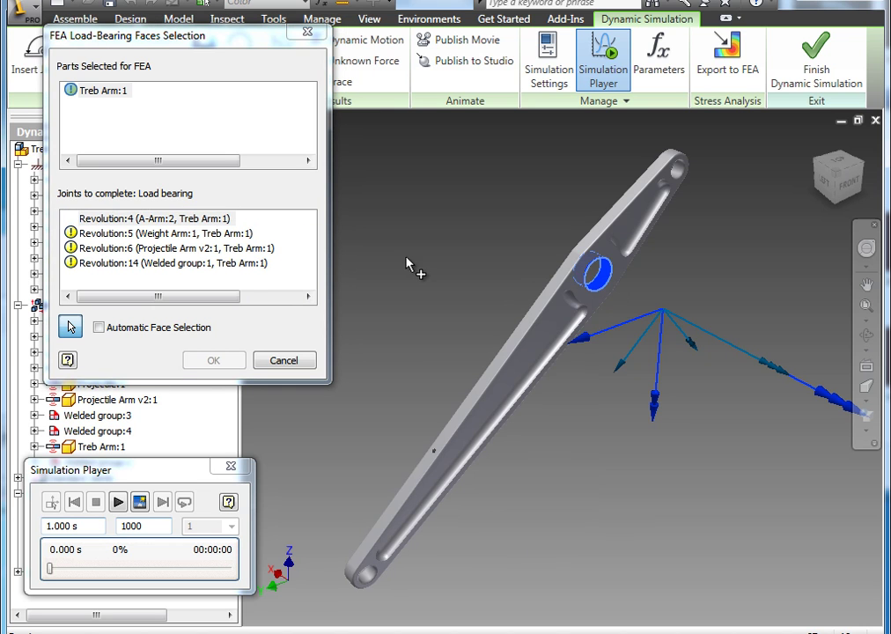
left_click(106, 233)
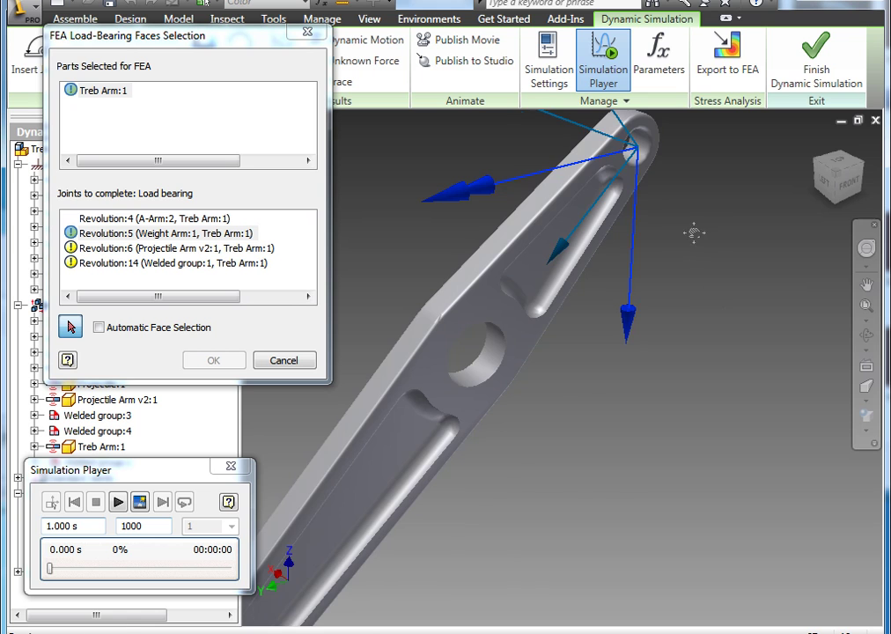
left_click(581, 182)
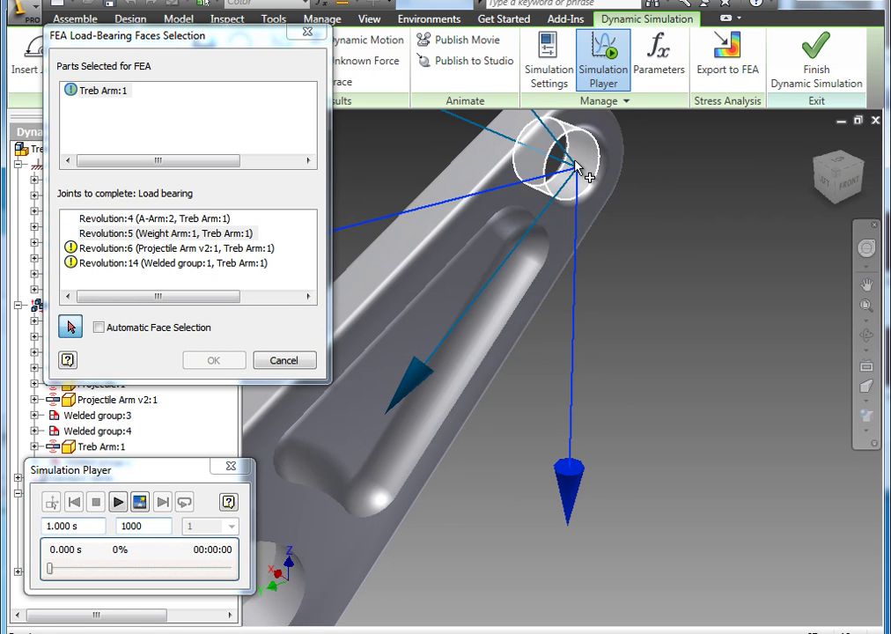
left_click(108, 249)
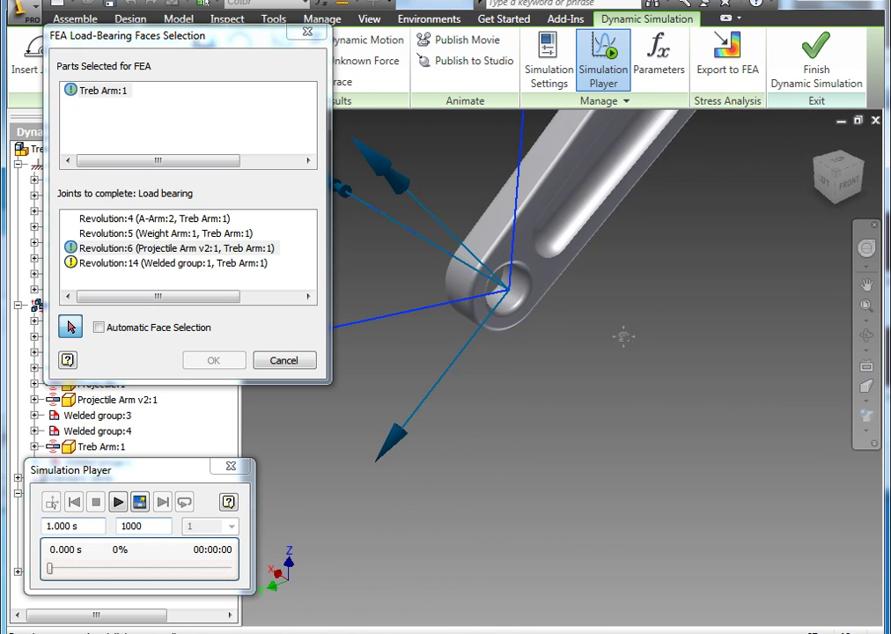
left_click(577, 343)
left_click(114, 267)
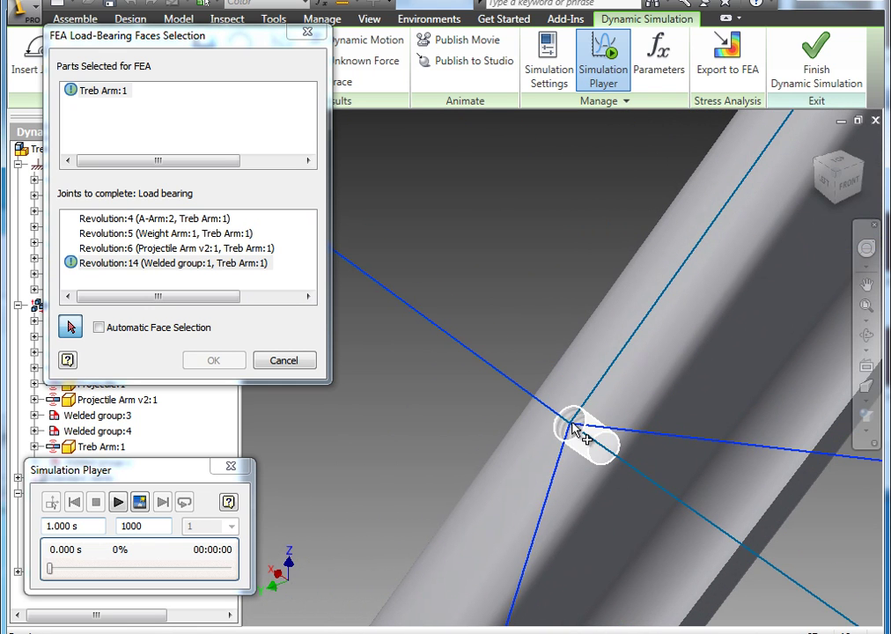
left_click(572, 424)
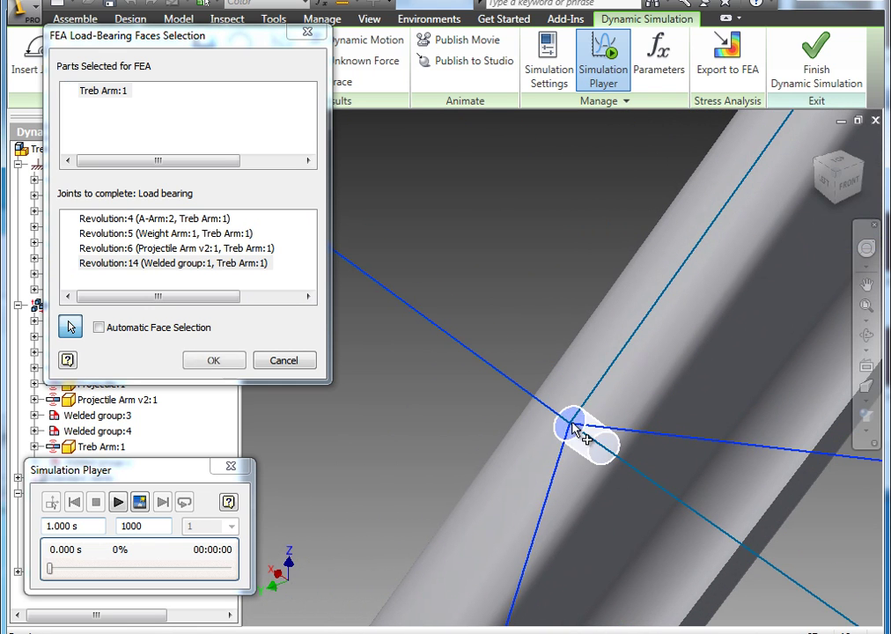
- Confirm the load-bearing faces, return to the home view, and open a cleared Output Grapher
left_click(222, 362)
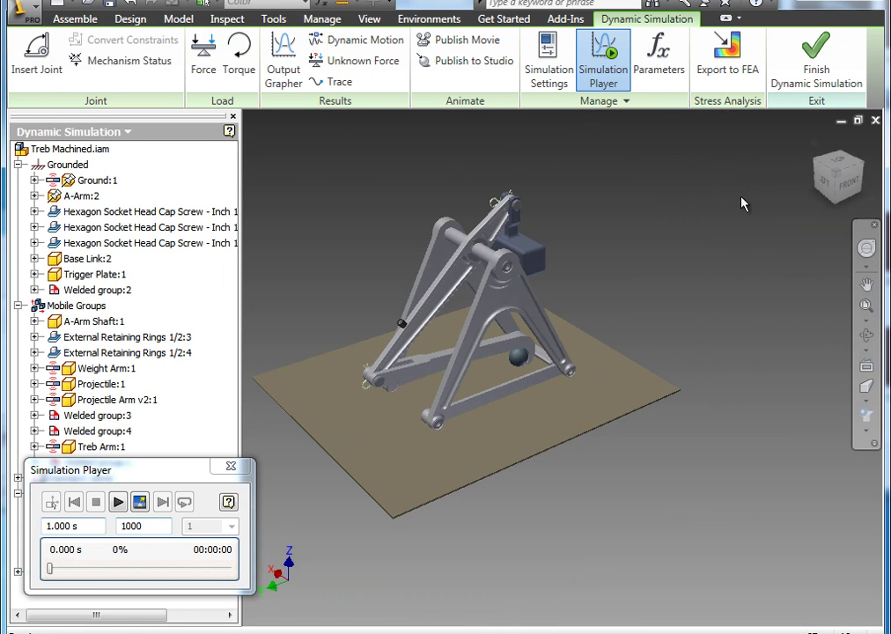
left_click(803, 146)
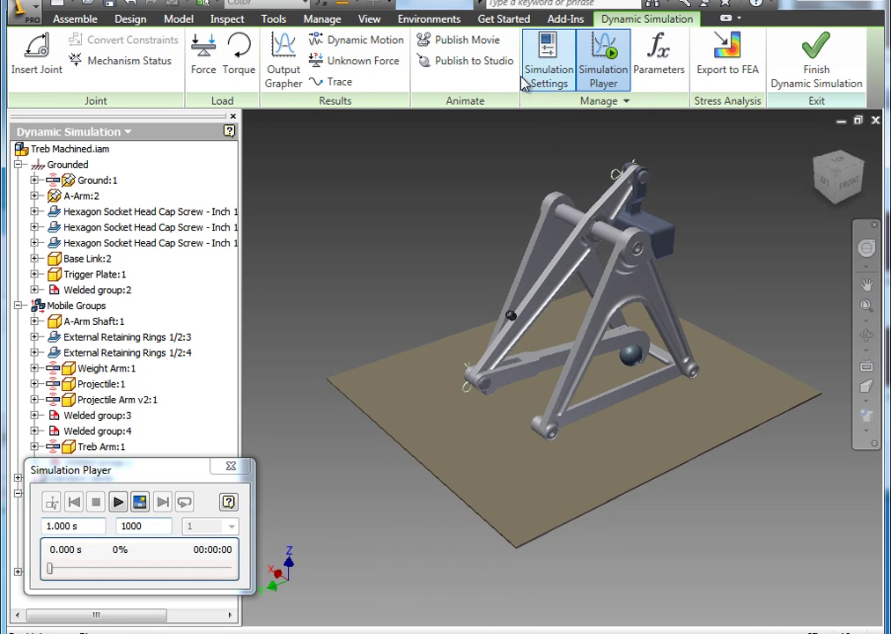
left_click(285, 63)
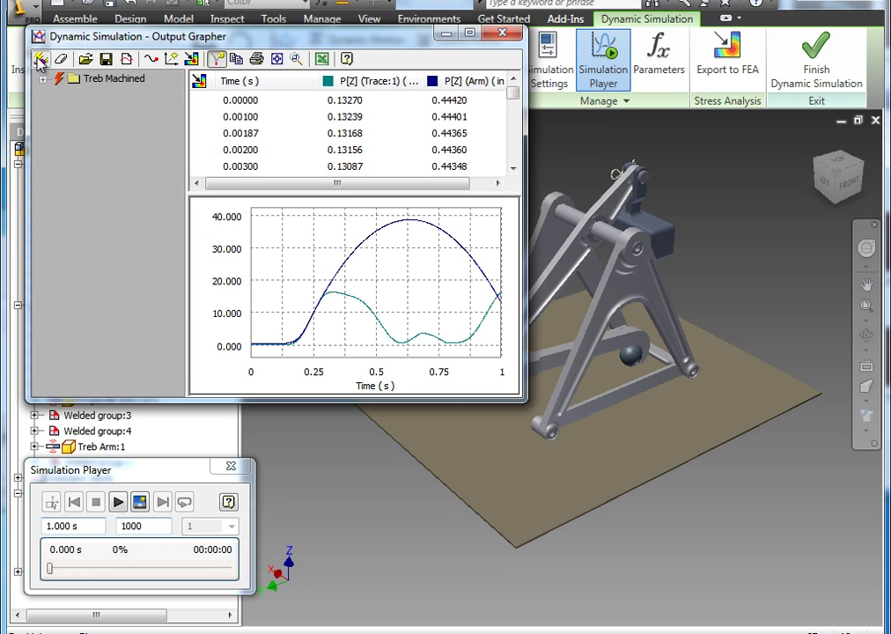
left_click(38, 60)
- Expand Treb Machined and Export to FEA, then select the Time Steps entry
left_click(43, 80)
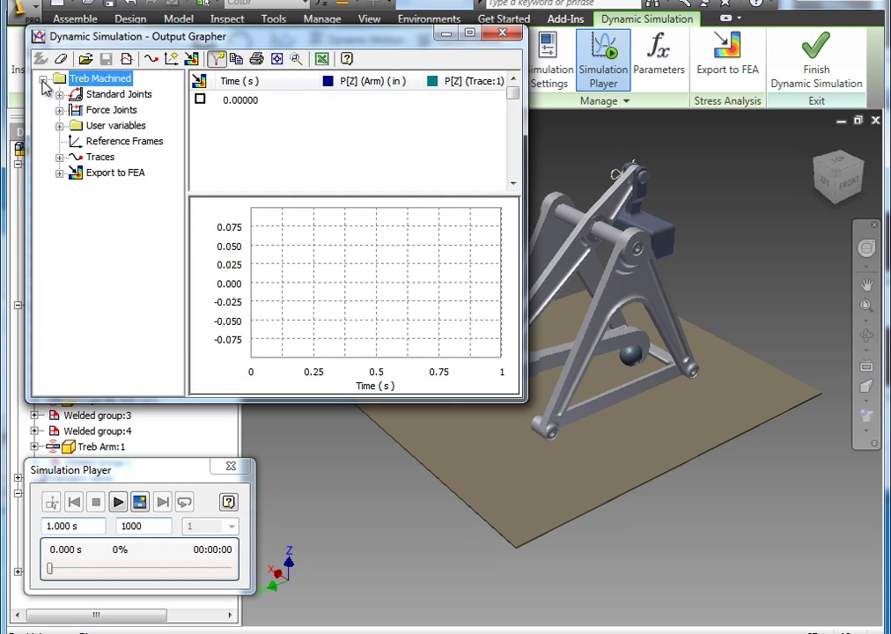
left_click(60, 174)
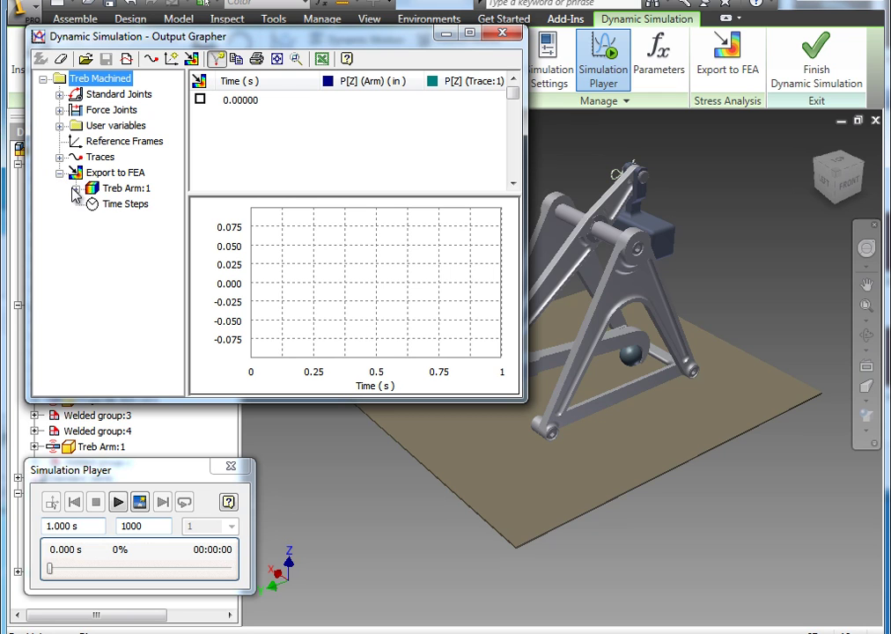
left_click(121, 205)
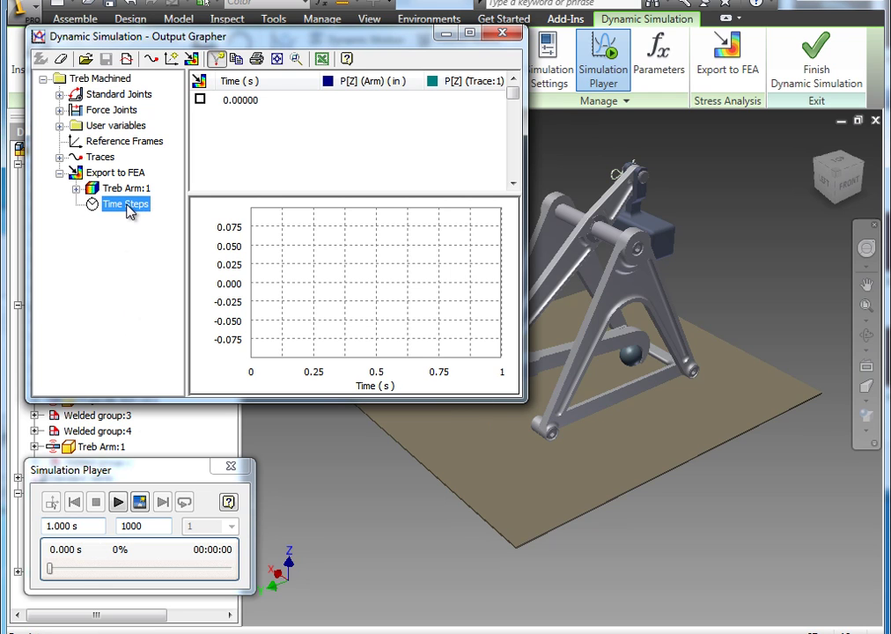
- Rerun the simulation to 1.000 s so FEA Time Steps fill through 0.99900 s
left_click(117, 503)
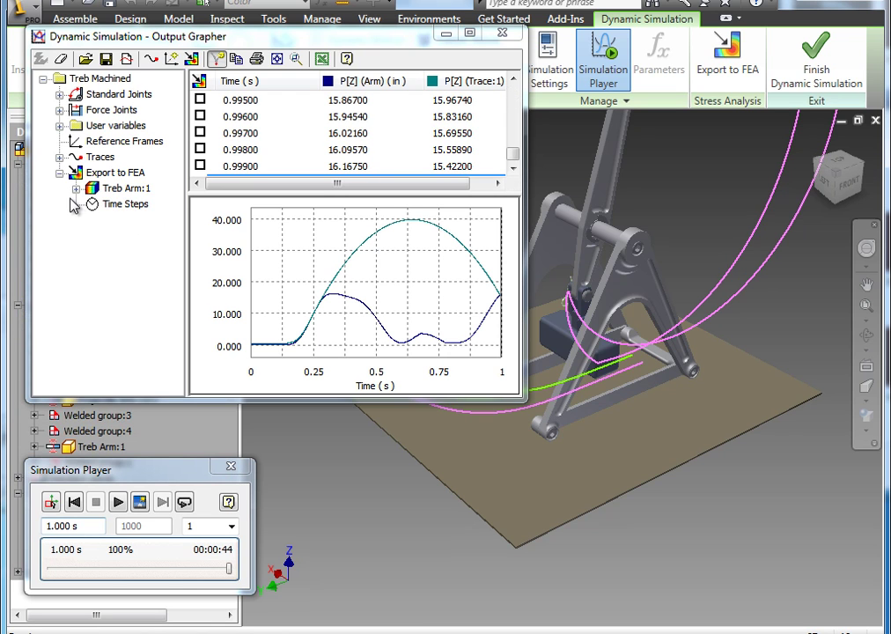
- Generate a Time Steps series of 25 steps from 0 to 1 s
right_click(118, 206)
left_click(111, 253)
right_click(112, 210)
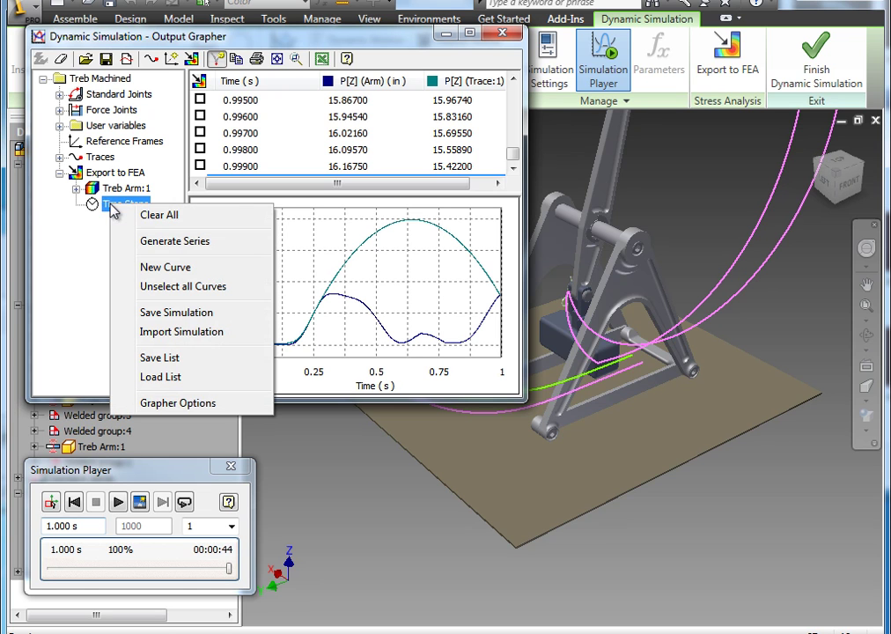
left_click(158, 246)
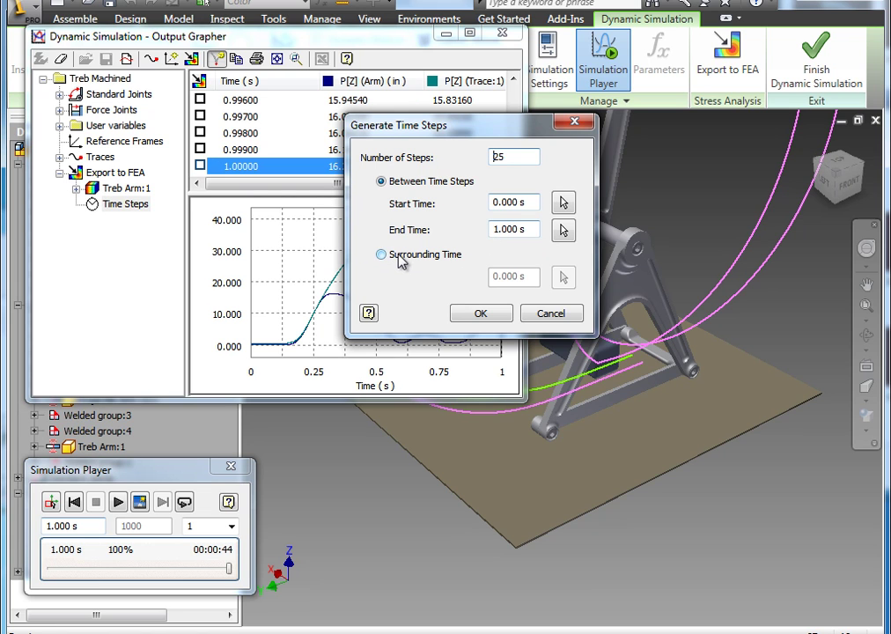
left_click(481, 314)
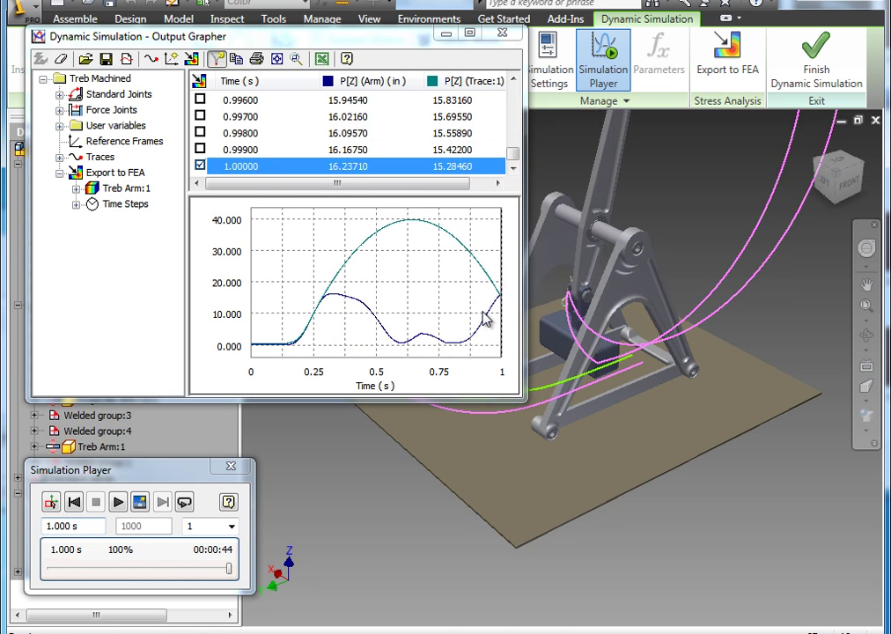
- Expand Time Steps and review the 25 t values from 0 through 0.916 to 1, then collapse
left_click(77, 204)
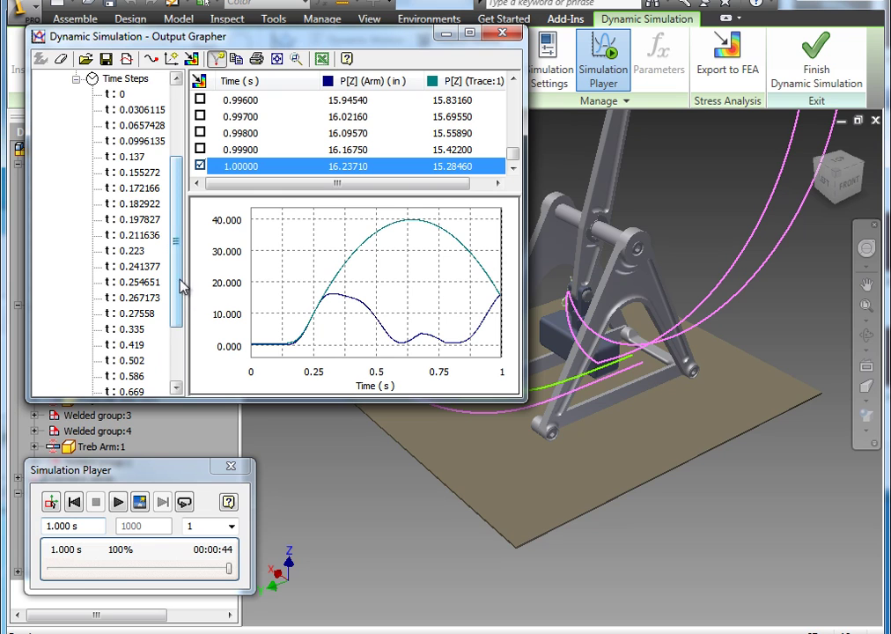
left_click_drag(180, 284, 179, 339)
left_click_drag(178, 294, 180, 256)
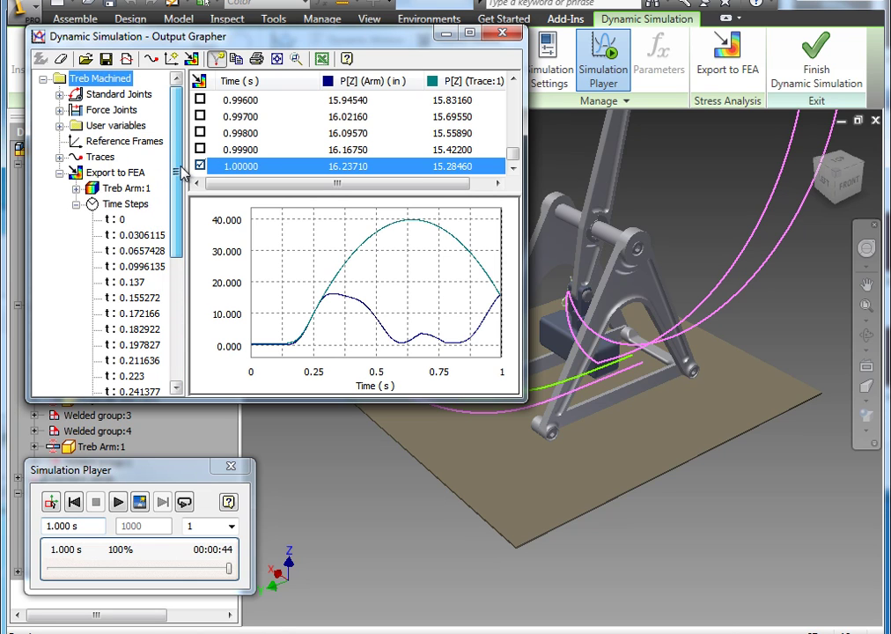
left_click(76, 203)
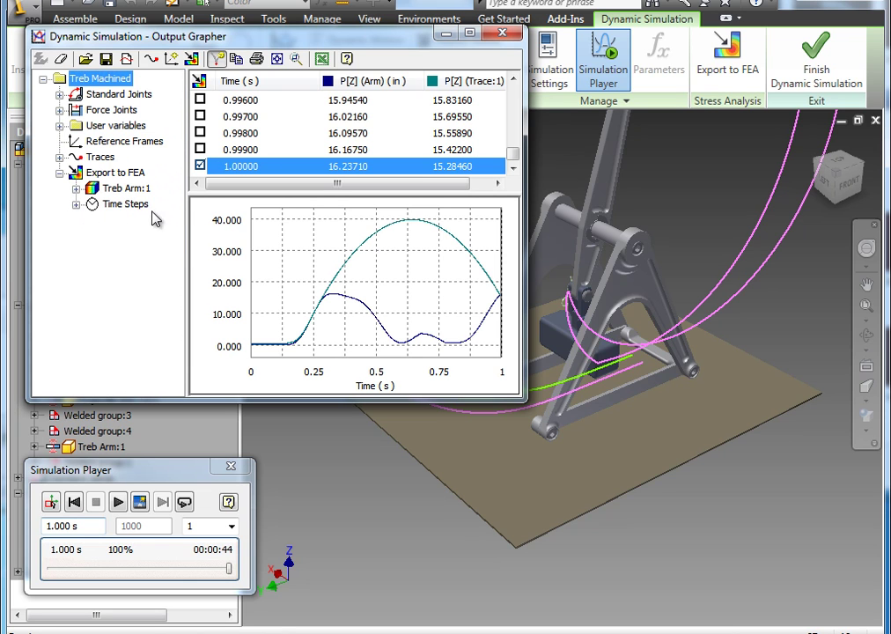
- Close the Output Grapher and view the catapult from the Front, fitting the full trajectory traces
left_click(503, 33)
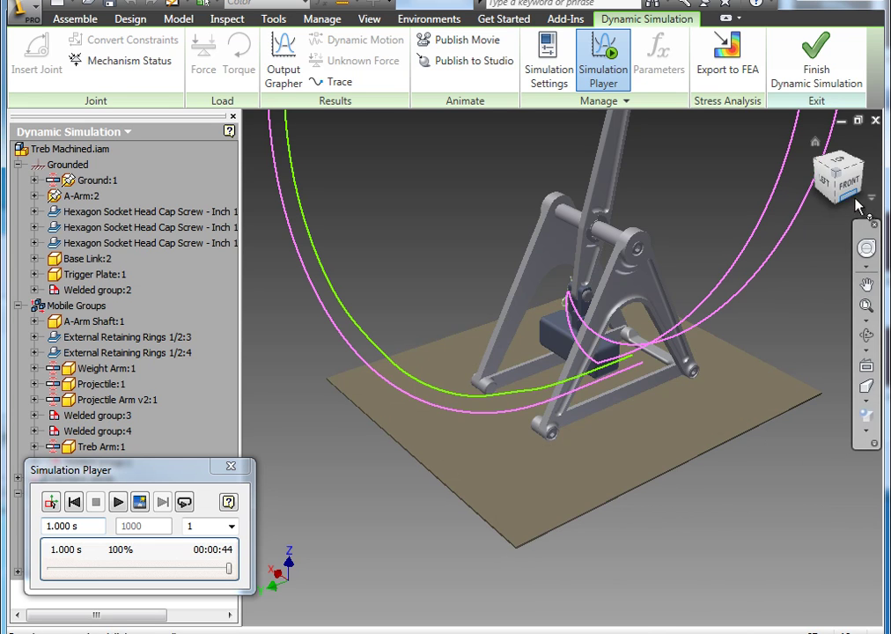
left_click(852, 187)
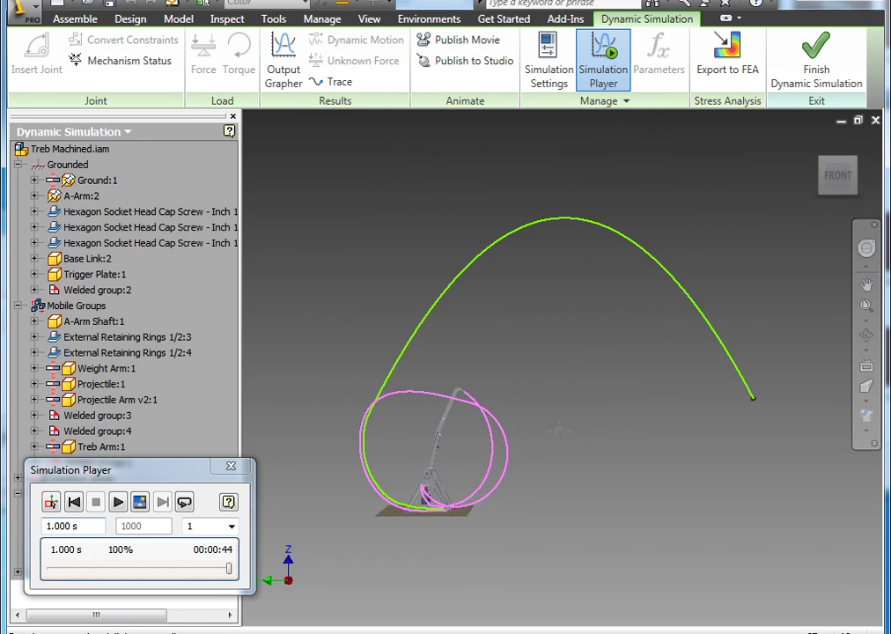